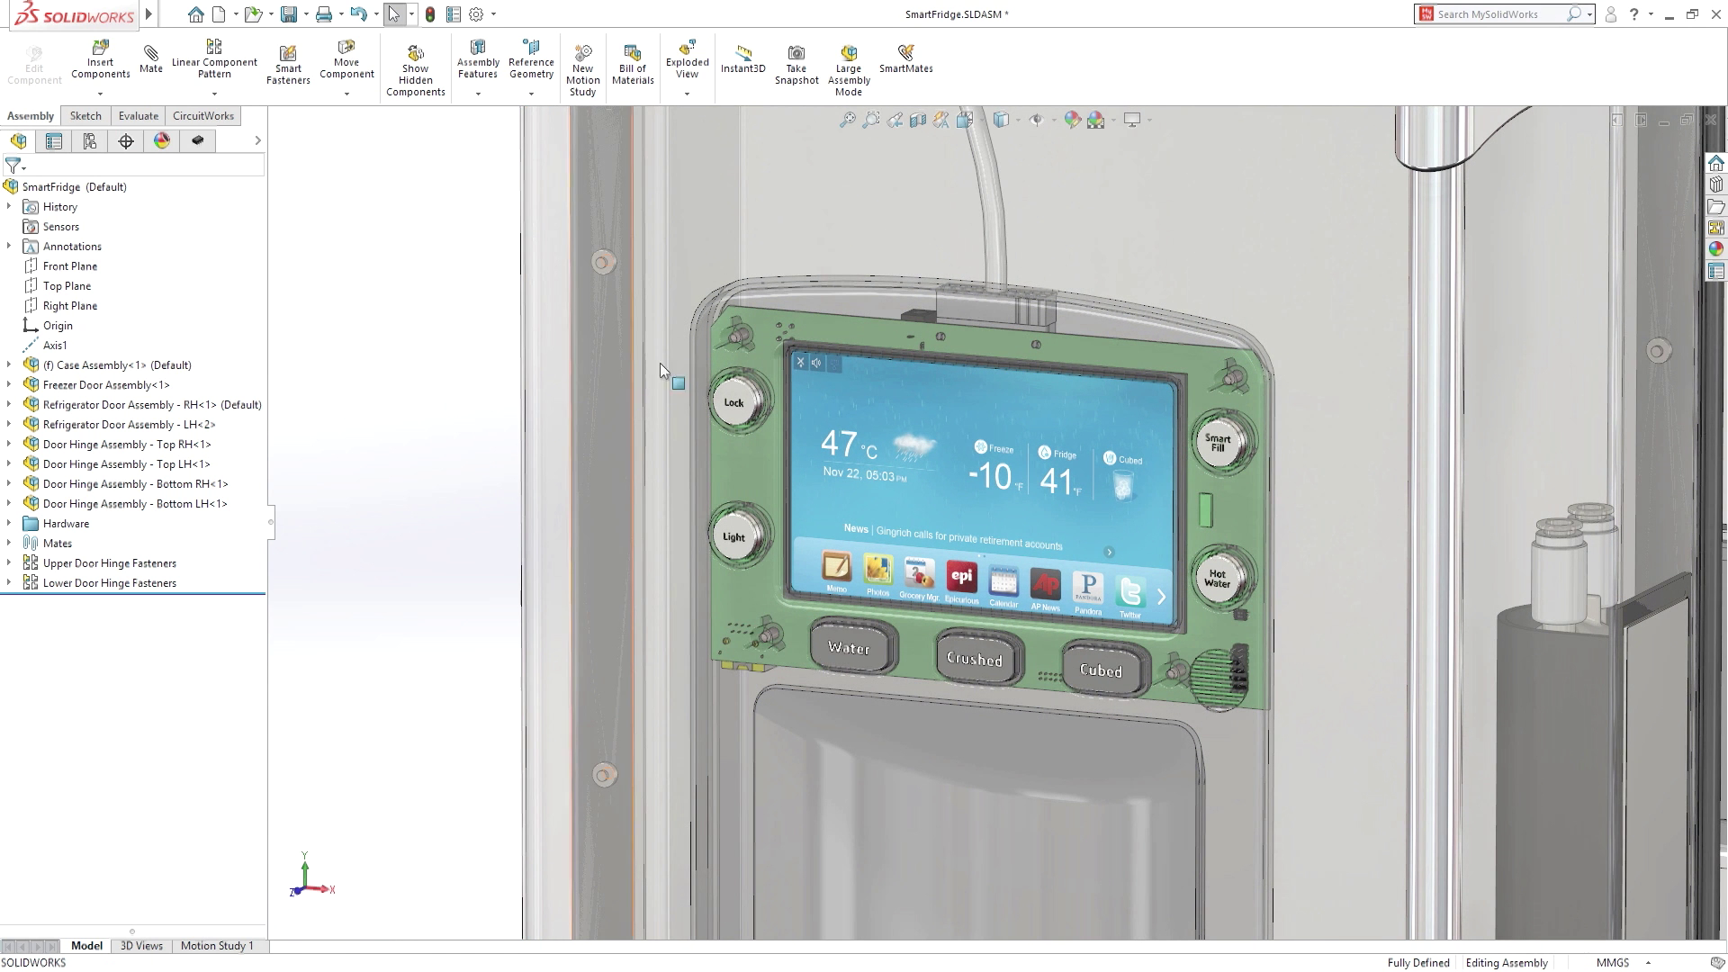
- Open Smart Screen PCB Board Assembly from the fridge's circuit board and orbit the view
left_click(811, 328)
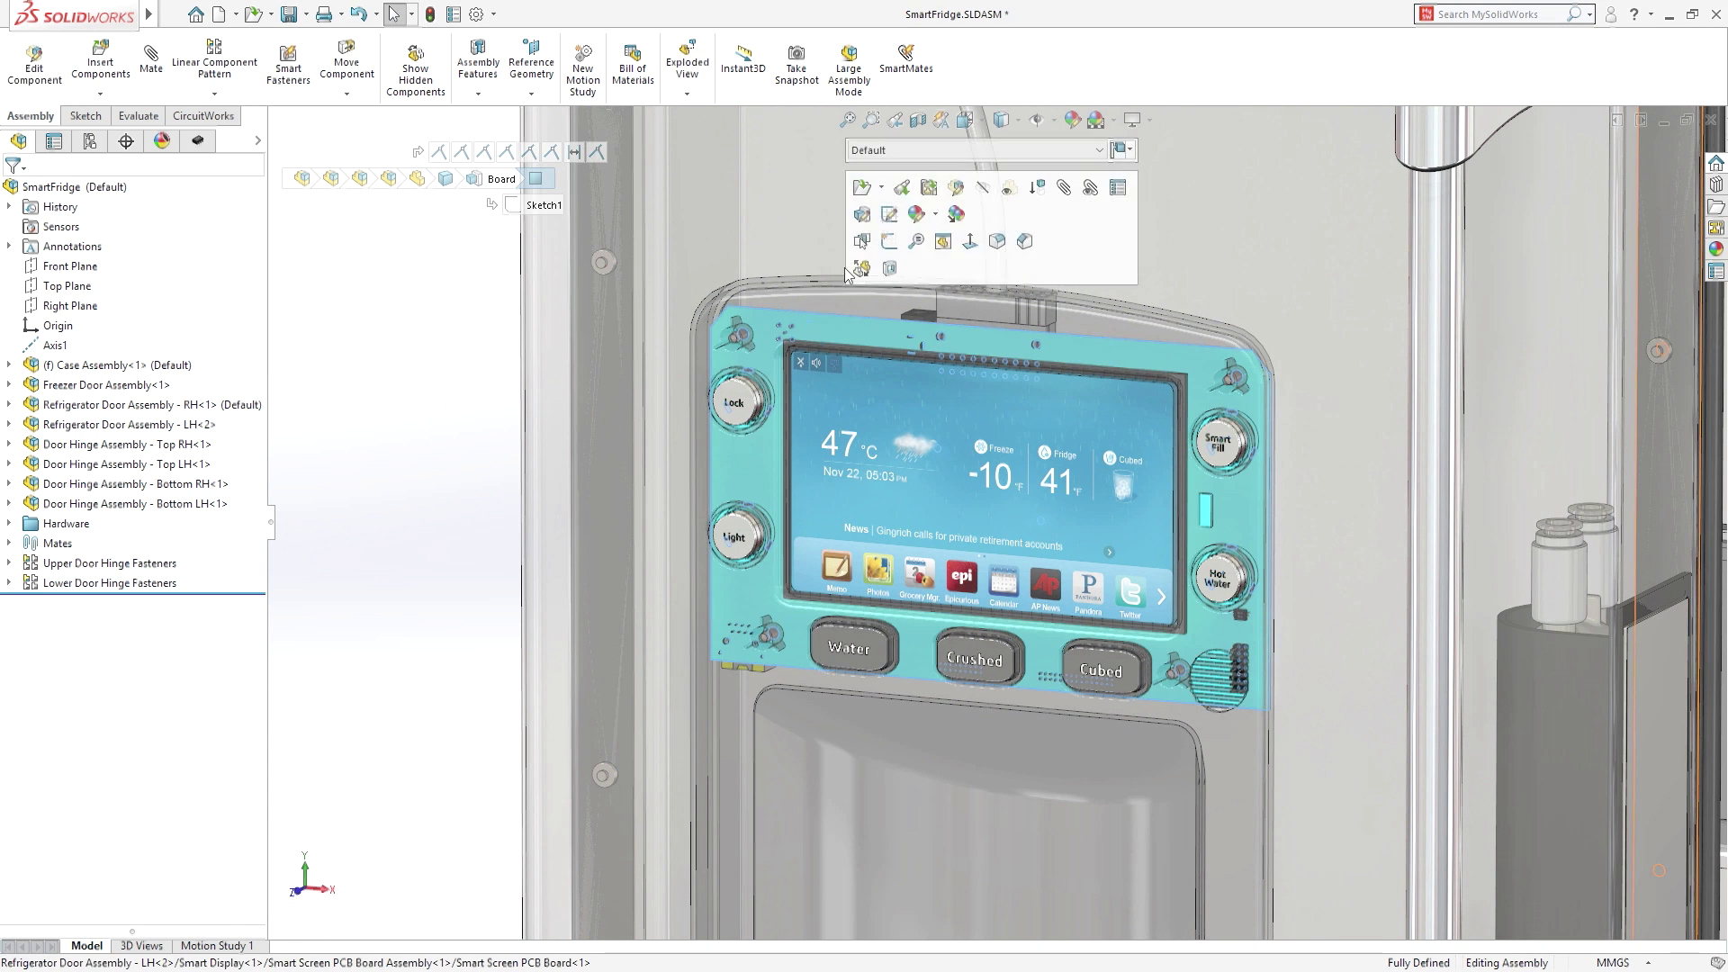
left_click(880, 189)
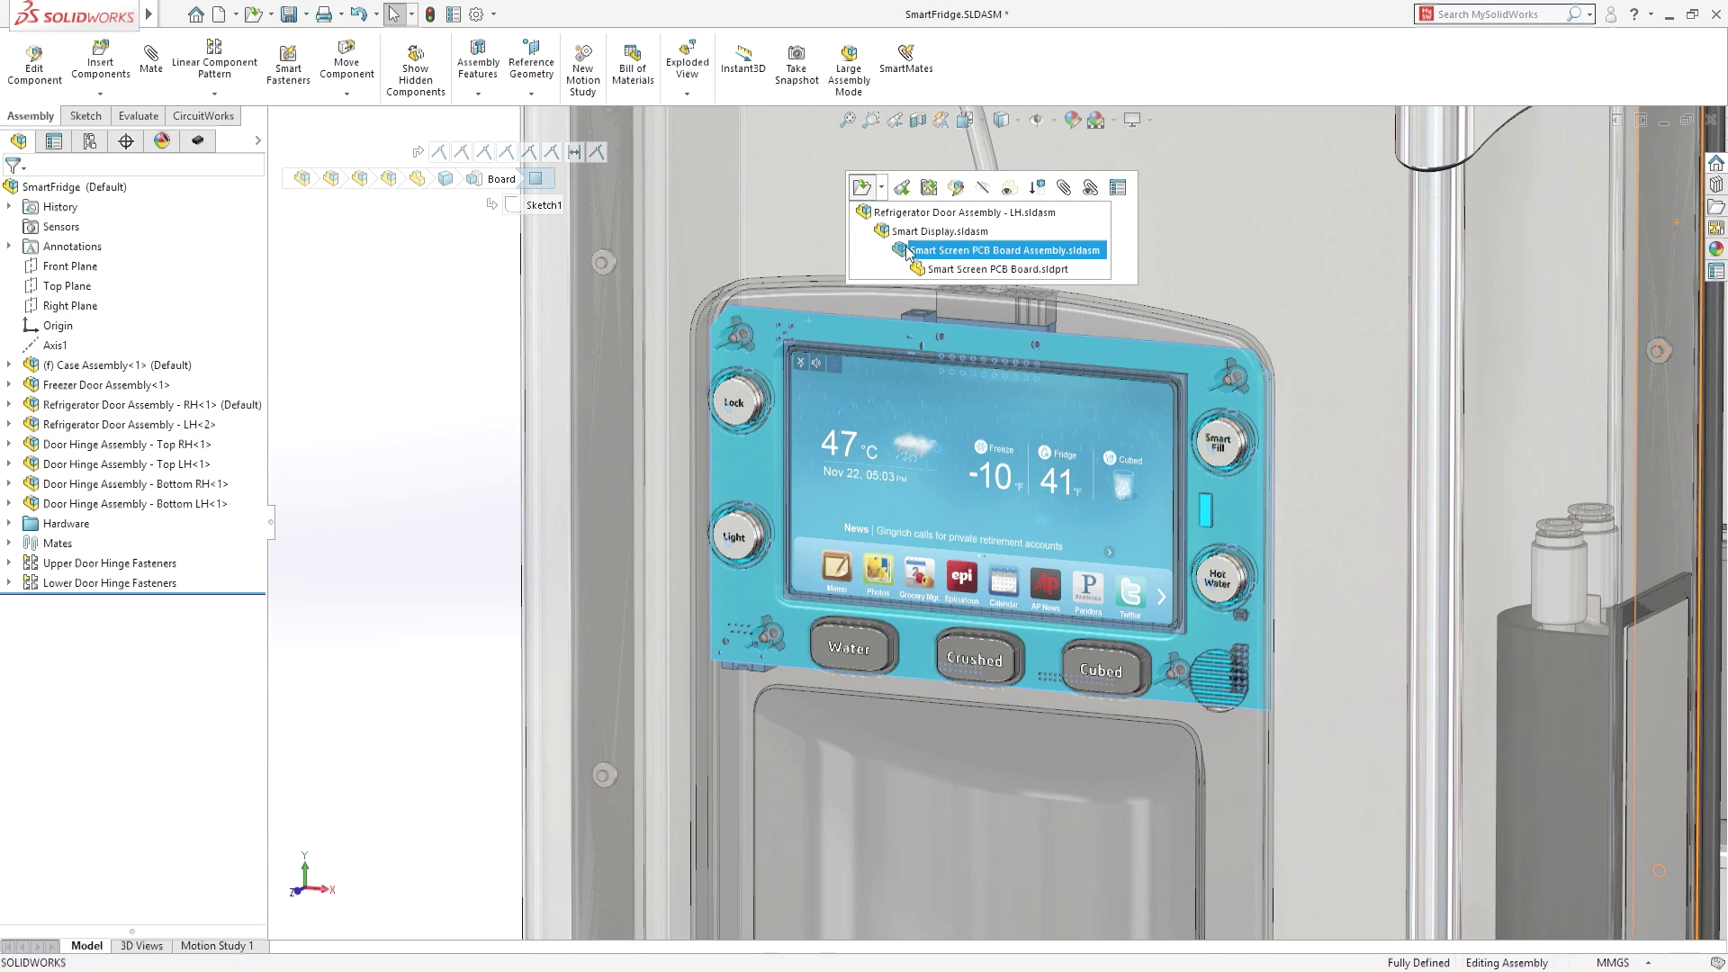
left_click(908, 251)
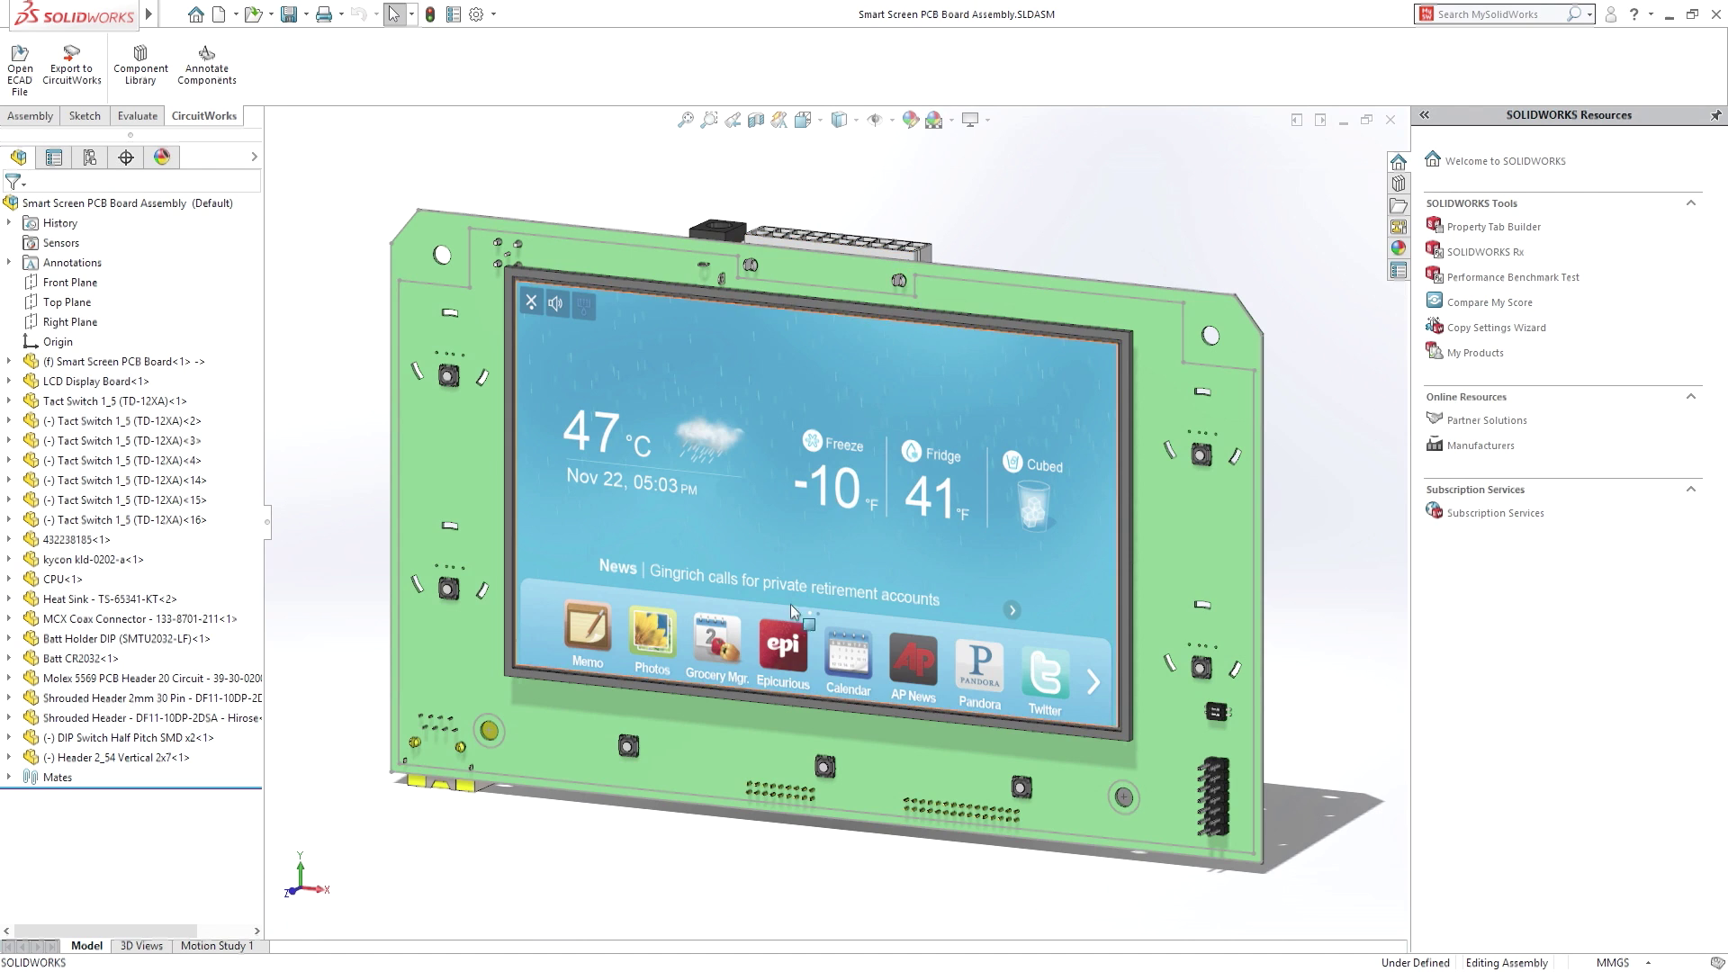
mouse_move(760, 846)
middle_mouse_down()
mouse_move(551, 815)
mouse_move(763, 842)
middle_mouse_up()
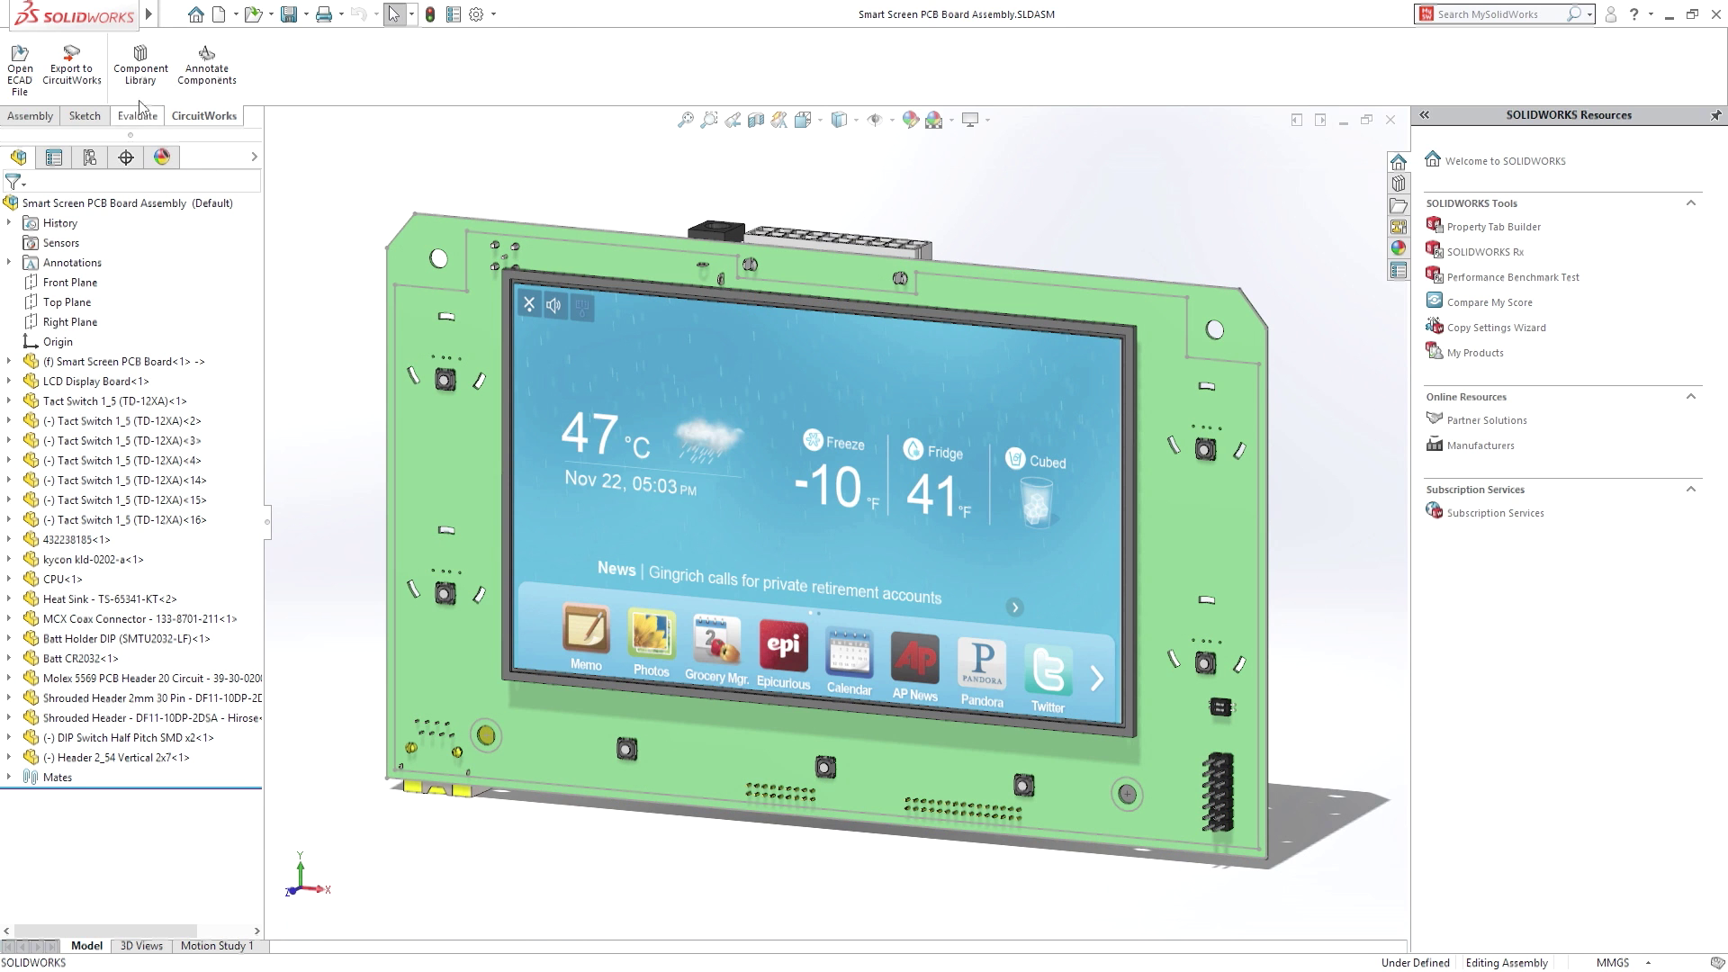
- Start the CircuitWorks export with Board as outline, Button Clip and Mounting Holes nonplated
left_click(79, 70)
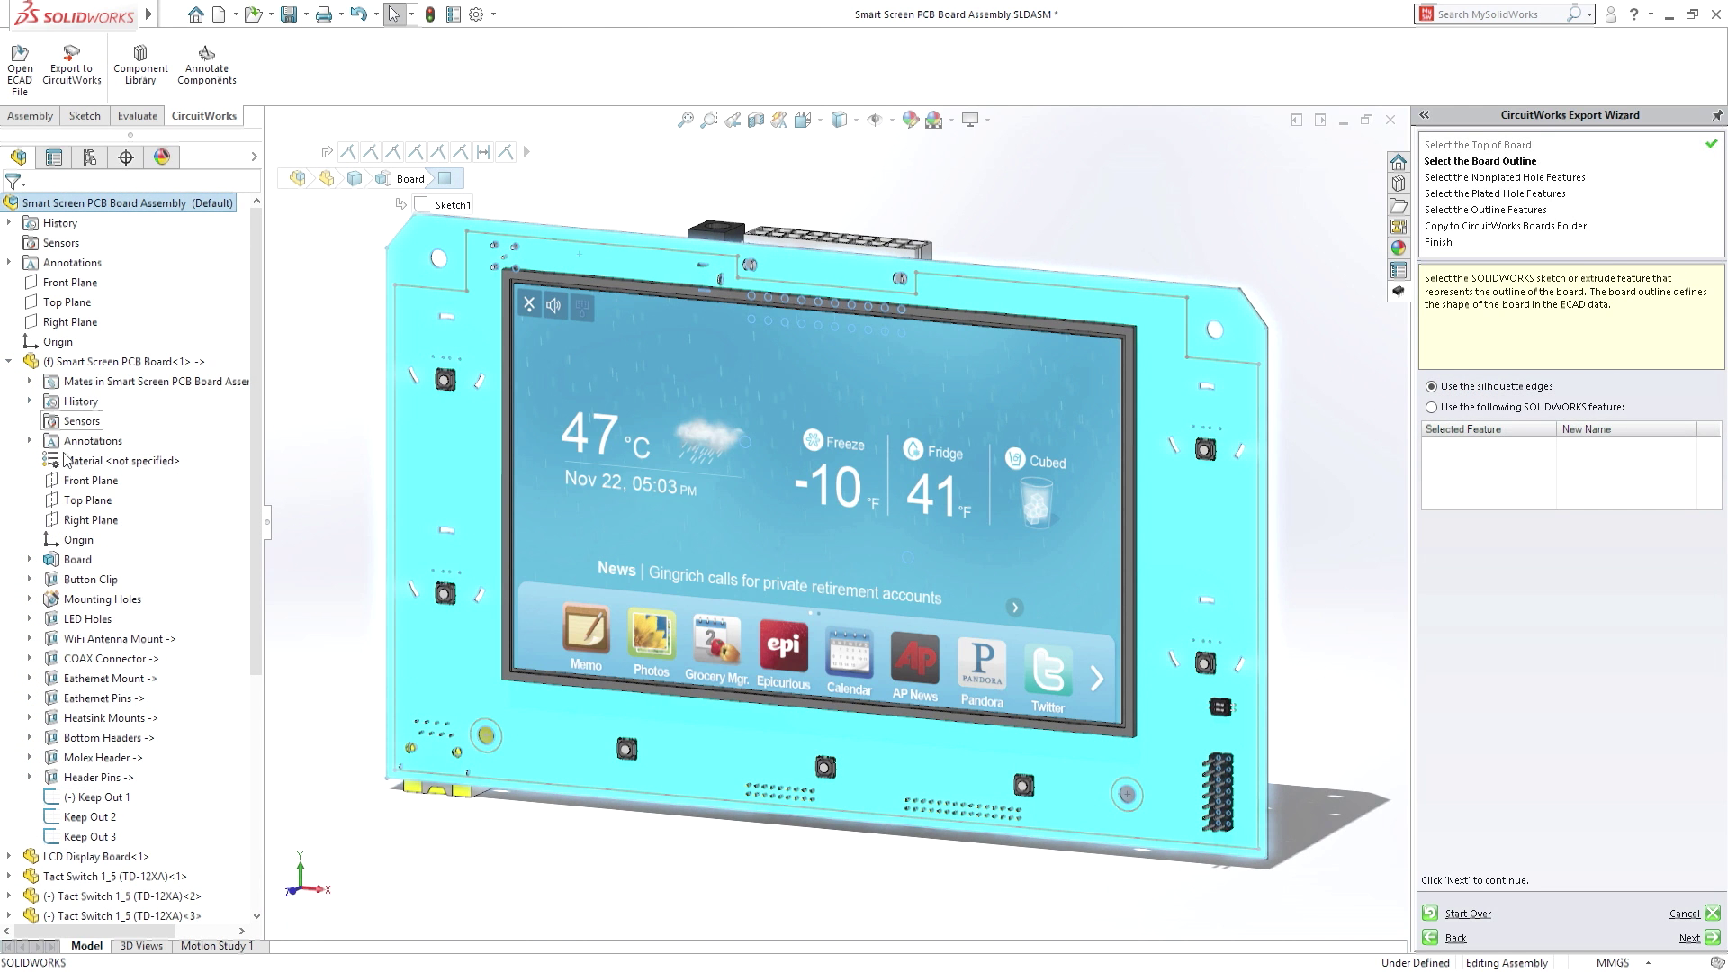
left_click(76, 558)
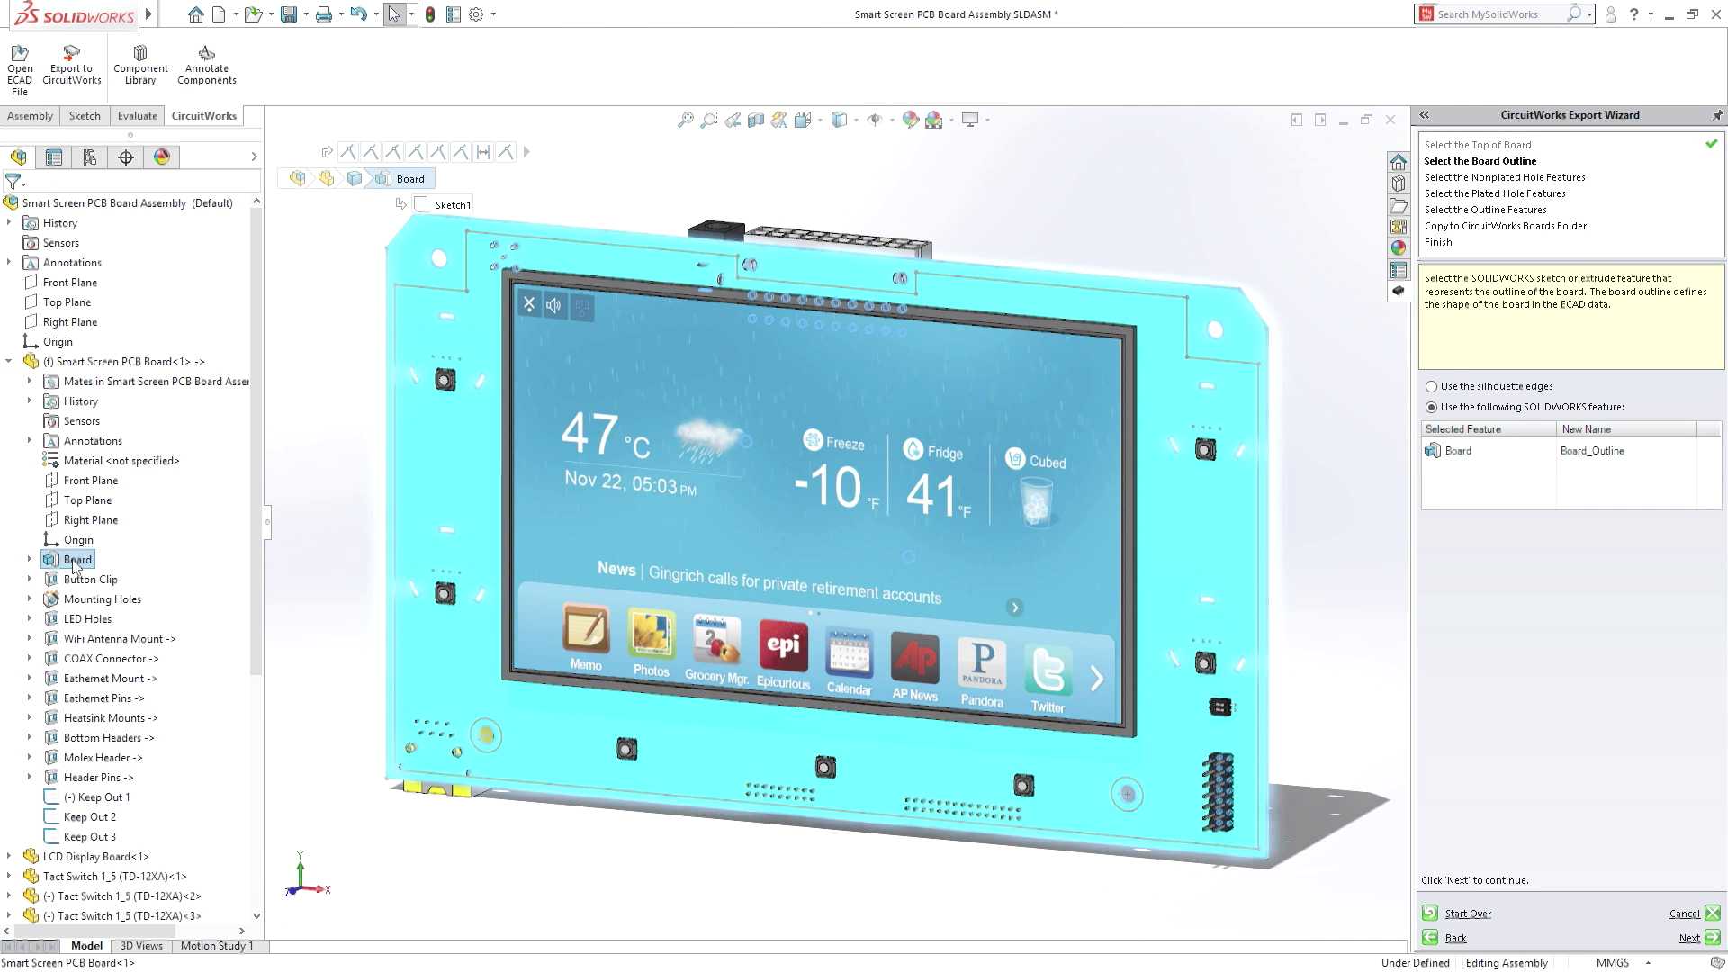
key("Return")
left_click(103, 579)
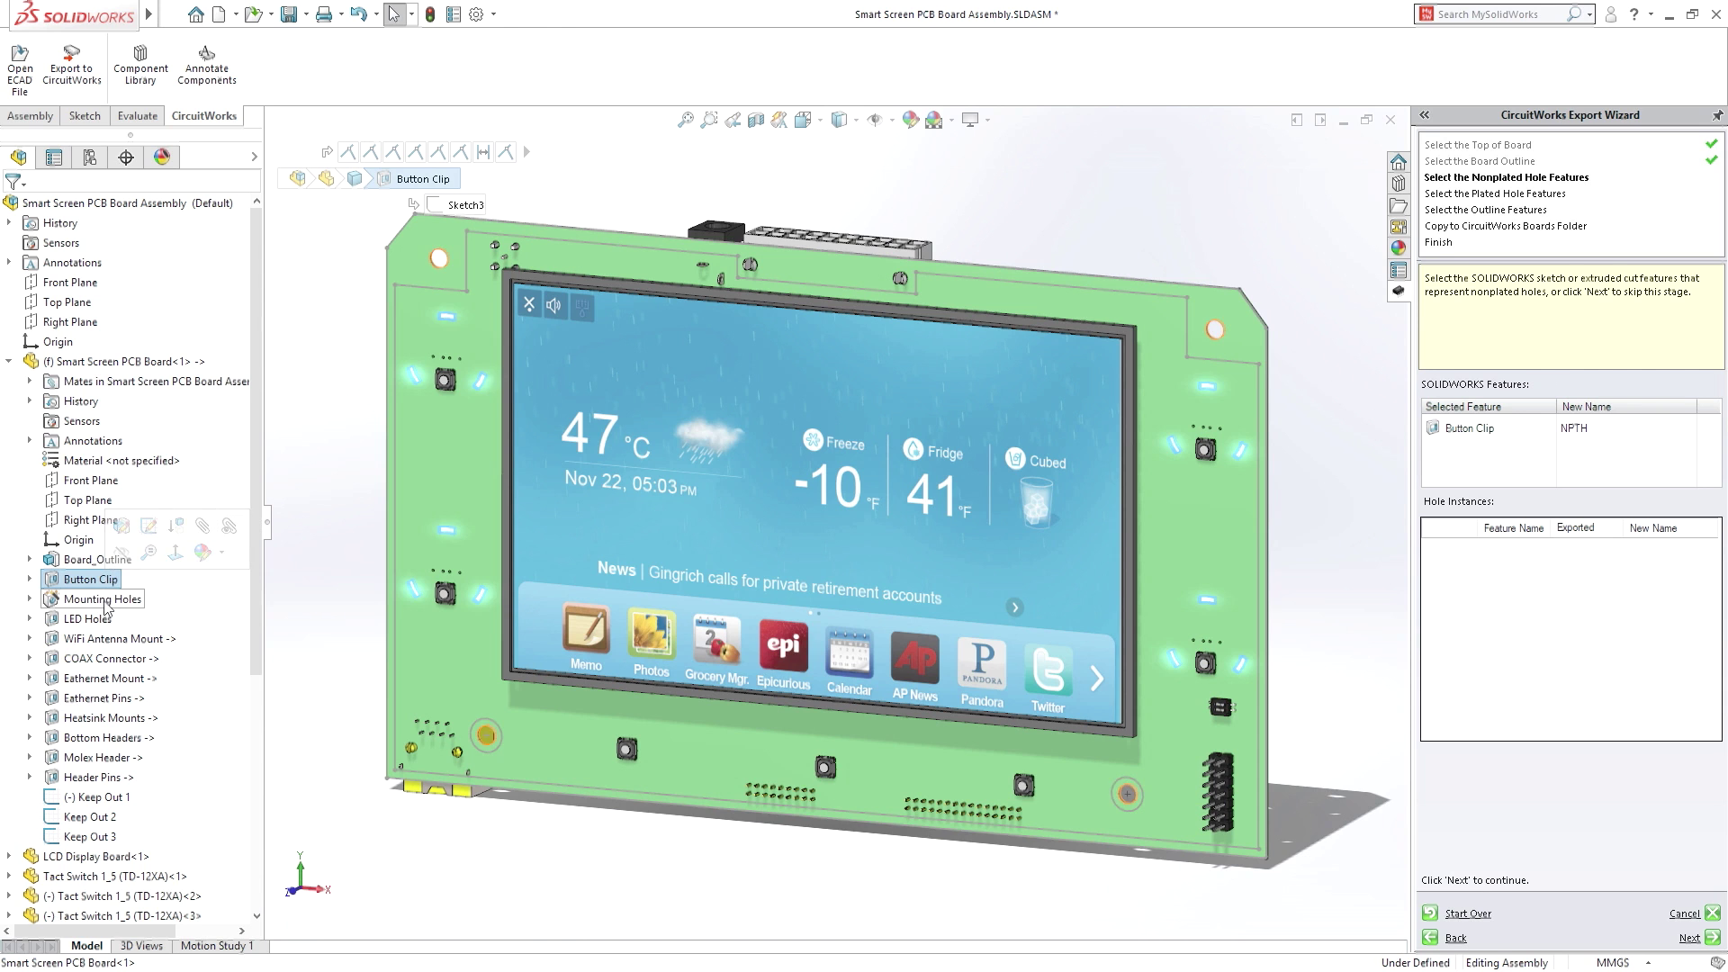
left_click(104, 600, "ctrl")
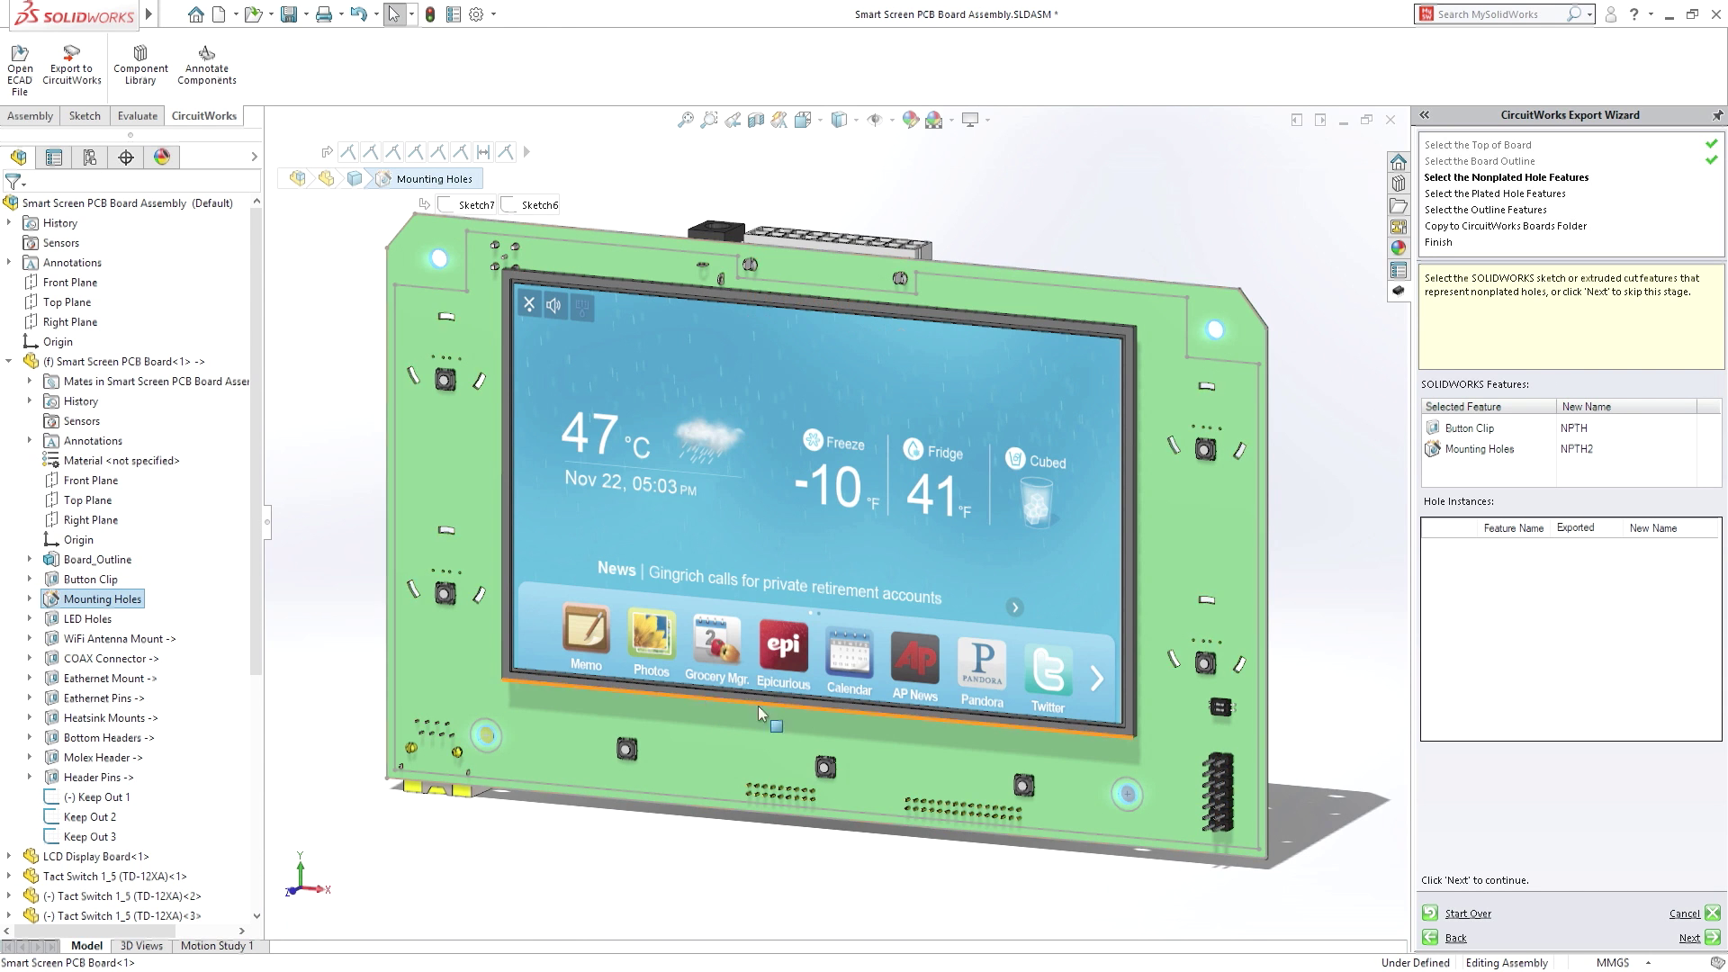
left_click(1712, 939)
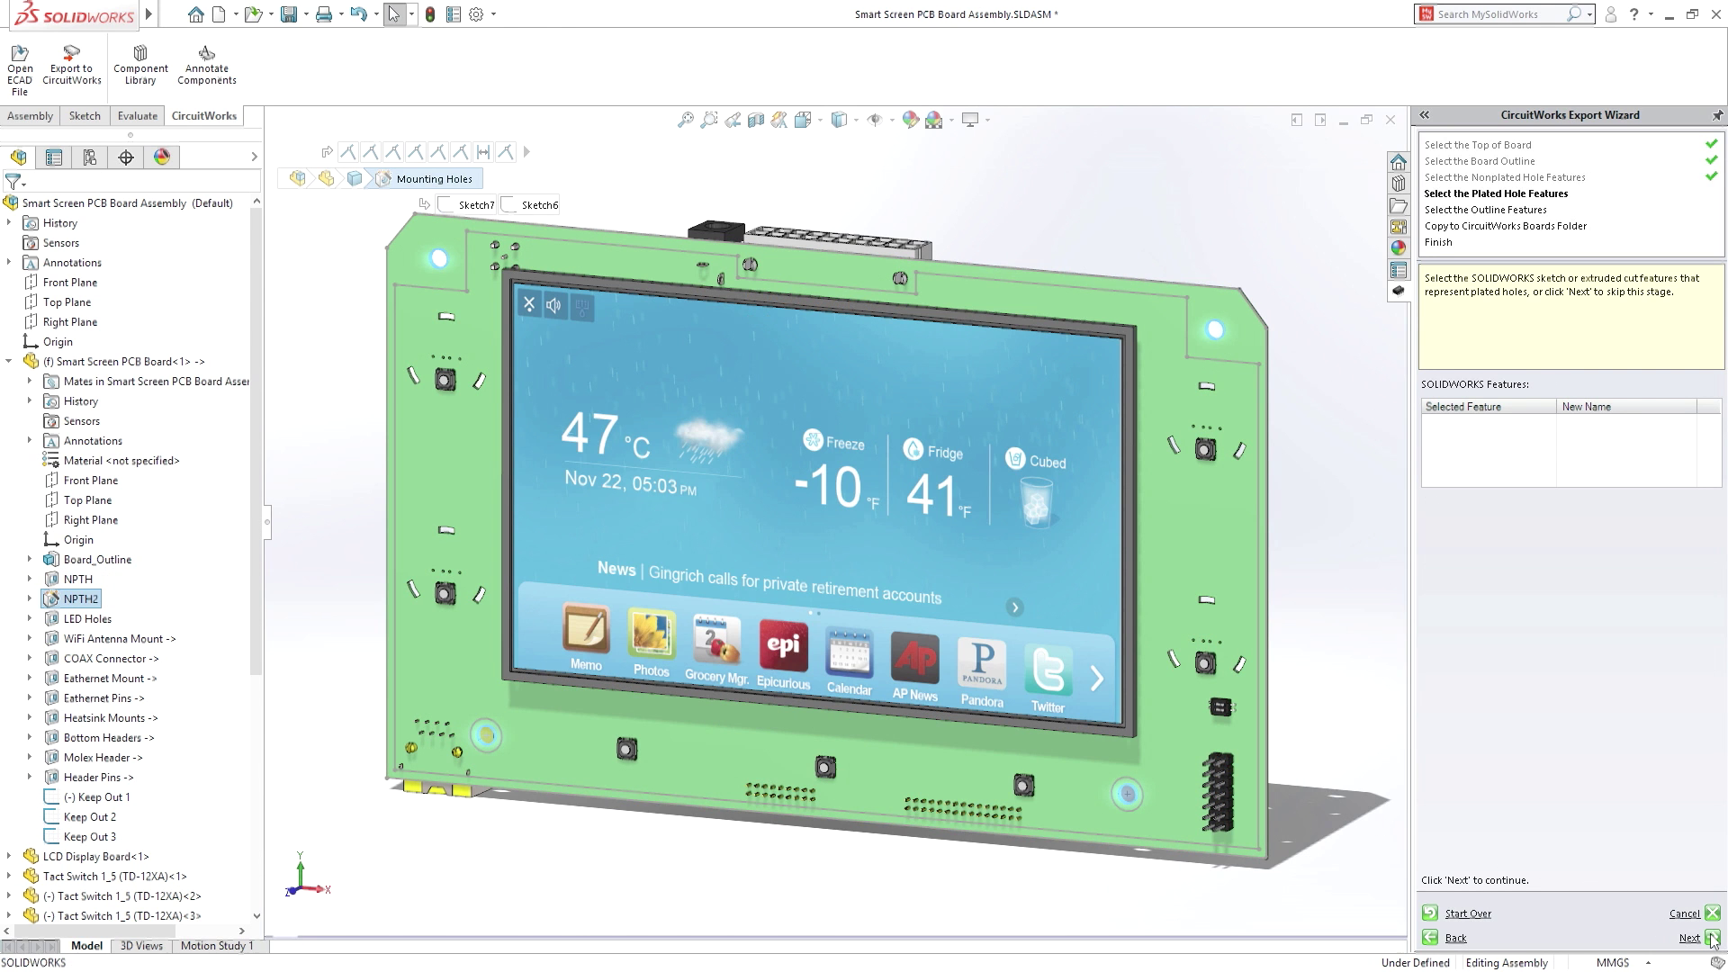
- Add LED Holes through Header Pins as plated holes and make Keep Out 1 a trace keep-out
left_click(92, 619)
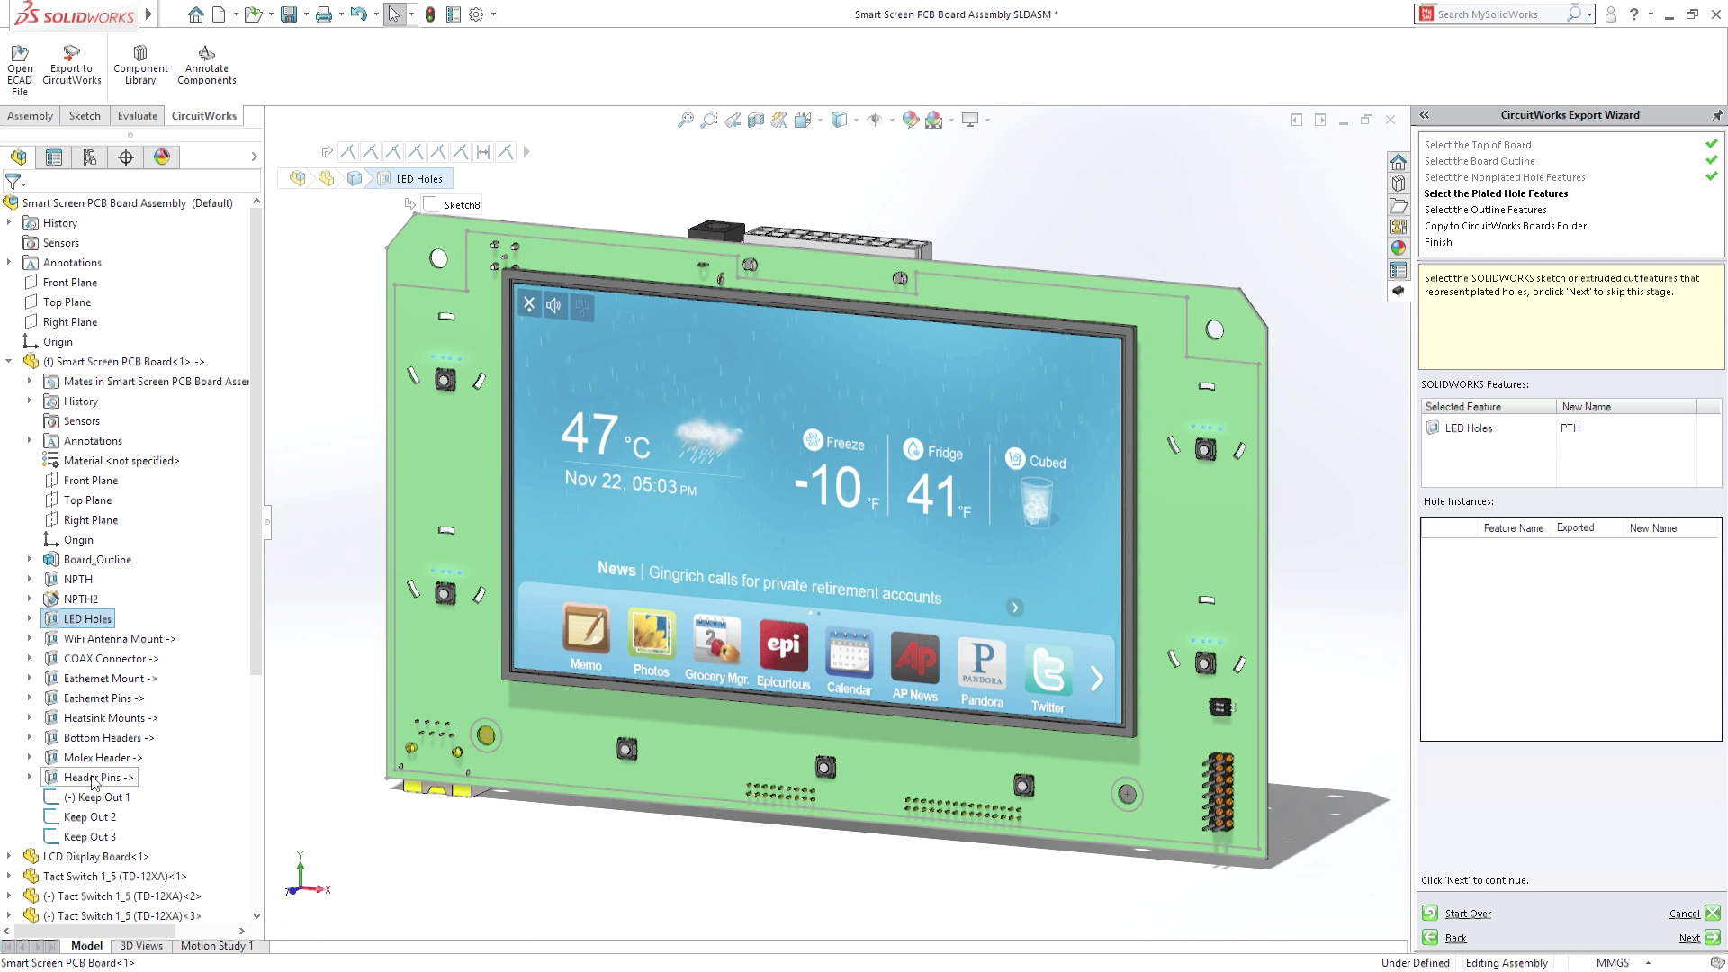
left_click(94, 779, "shift")
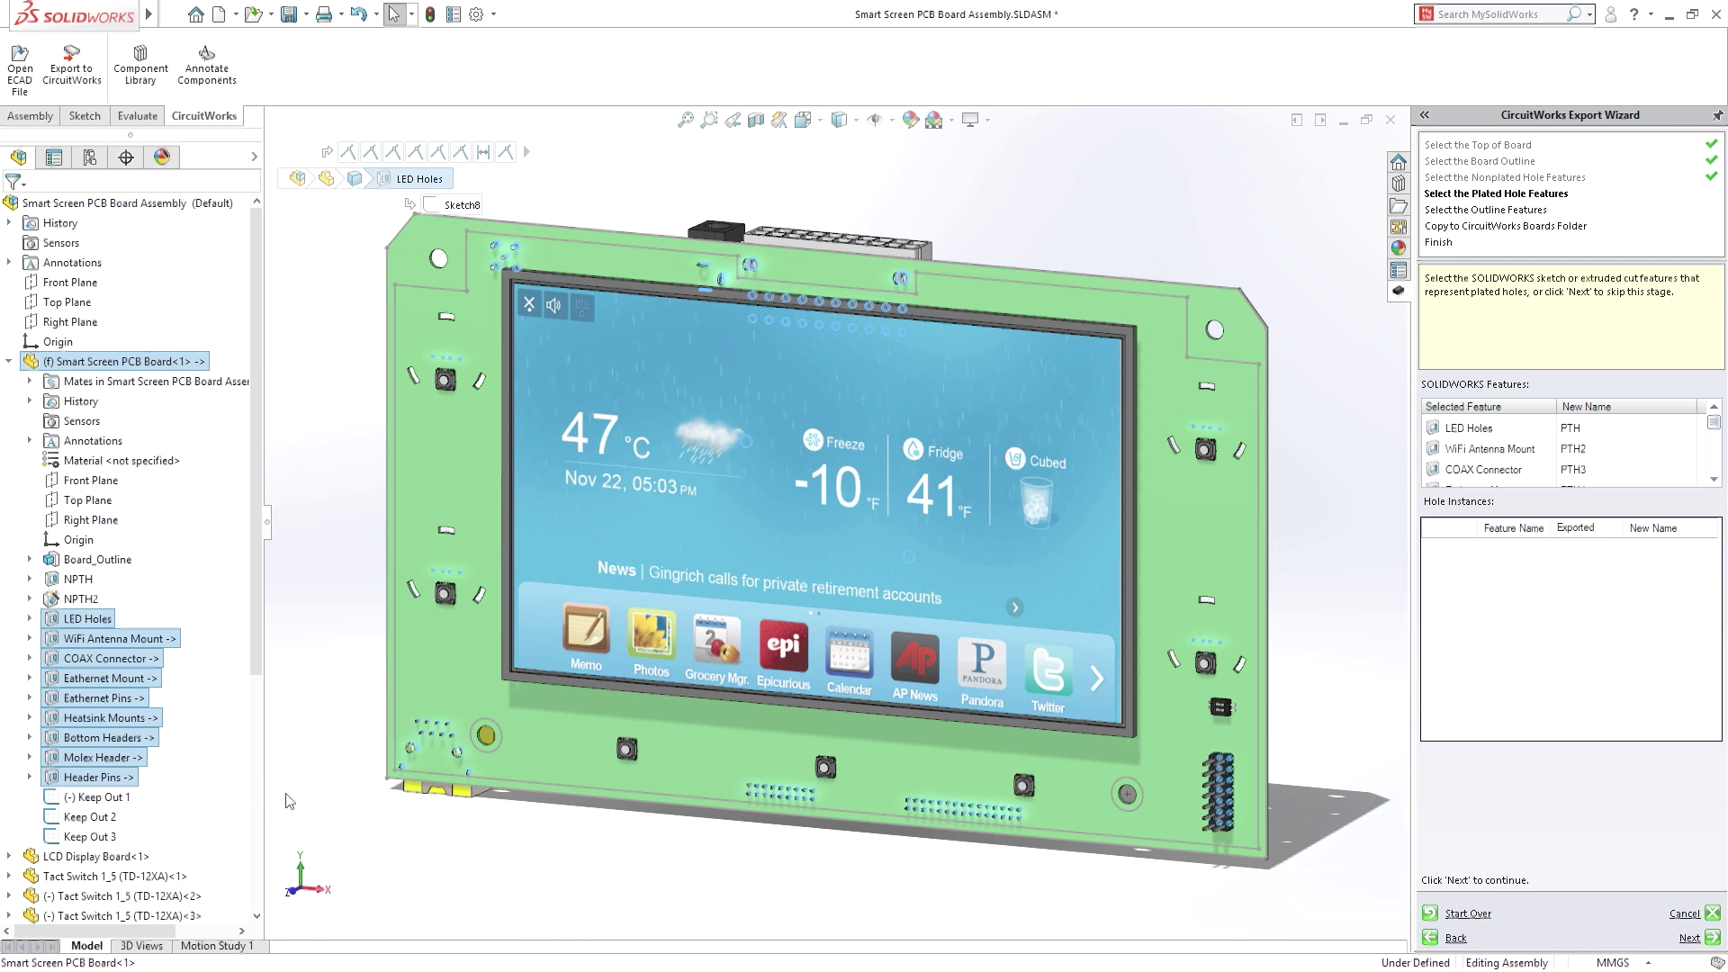
left_click(1710, 937)
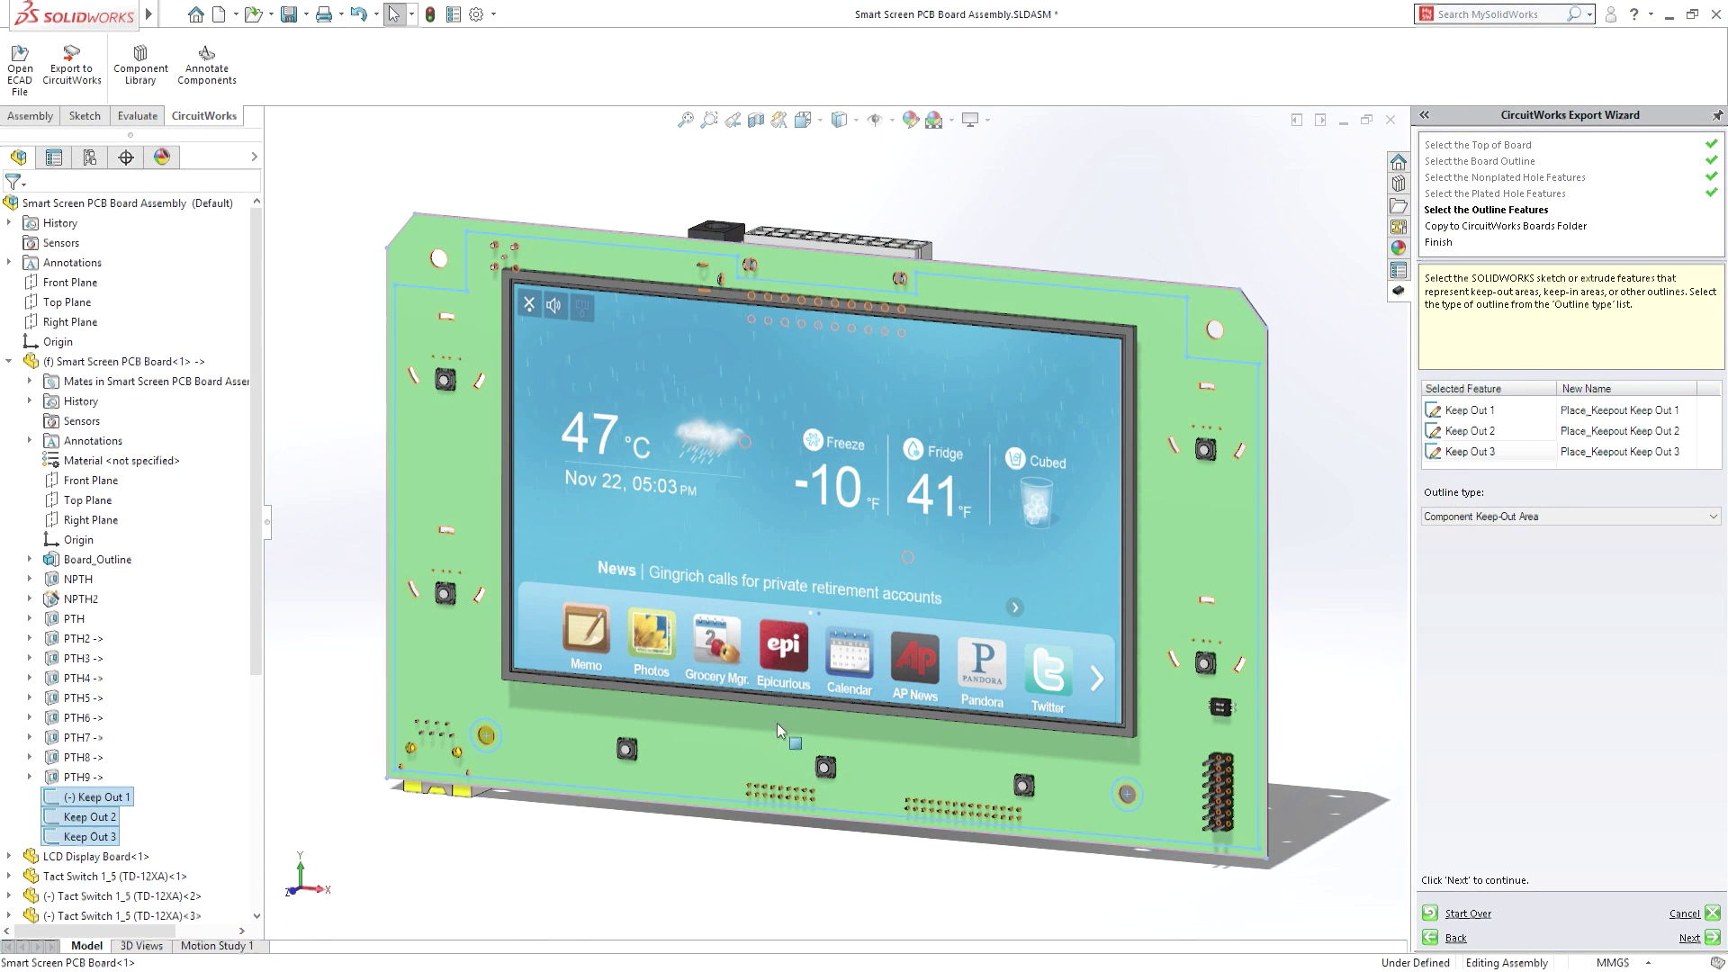
left_click(1528, 413)
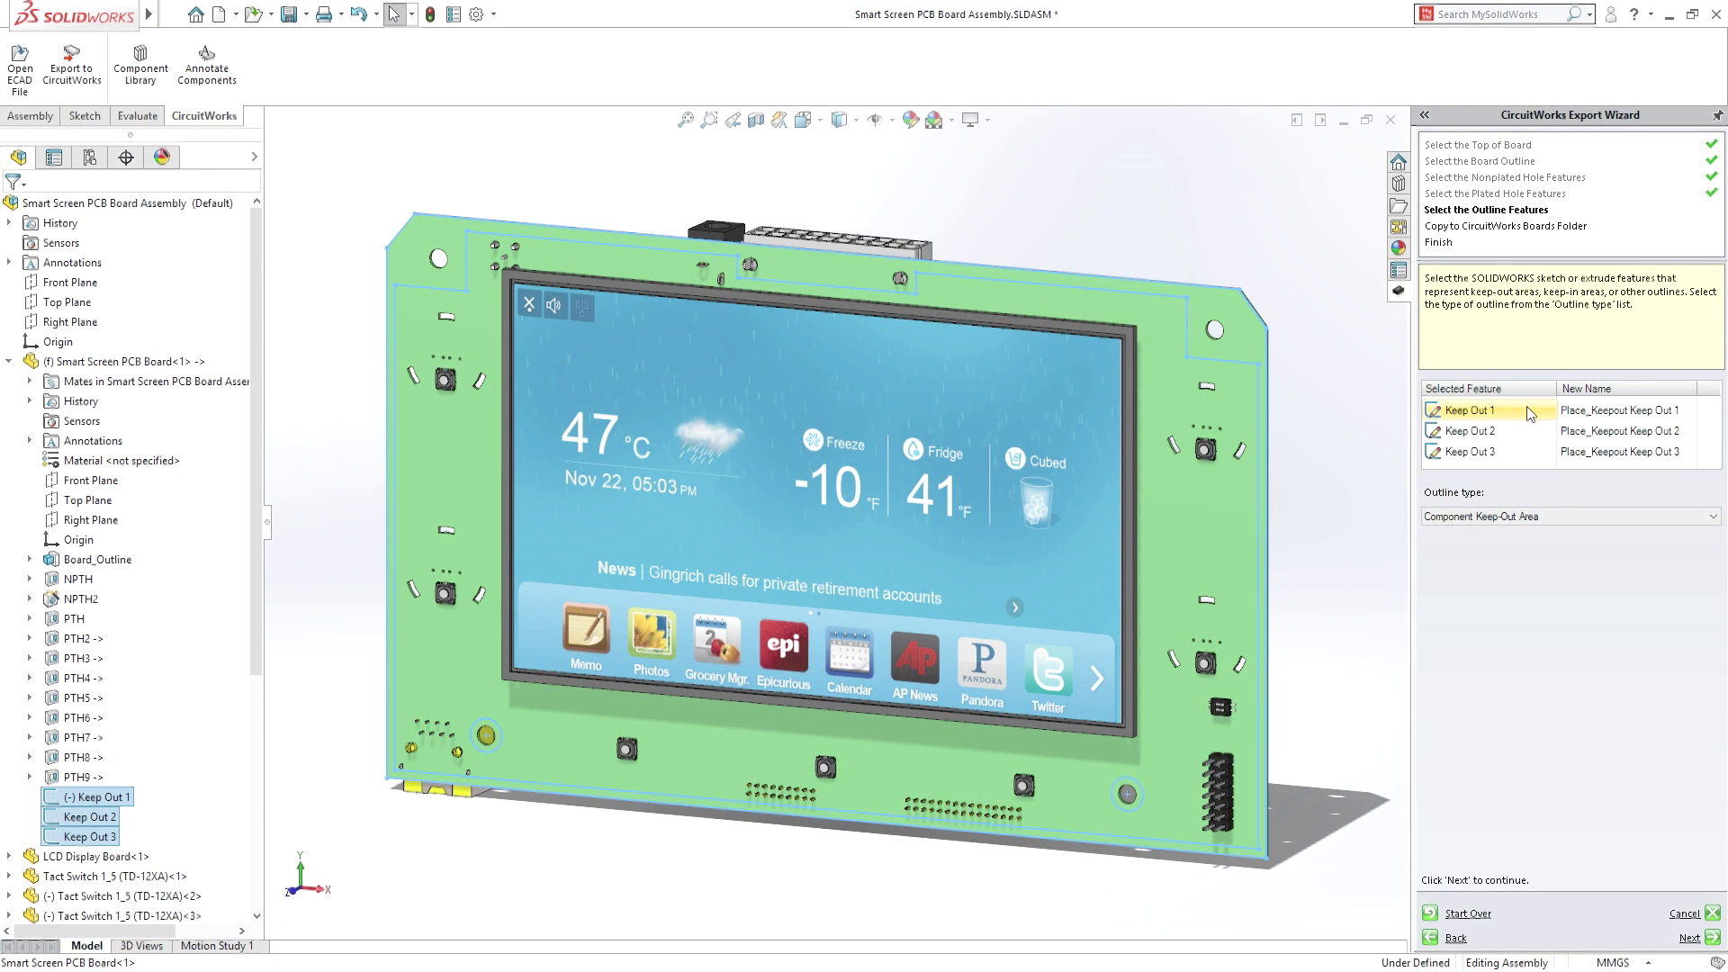
left_click(1572, 513)
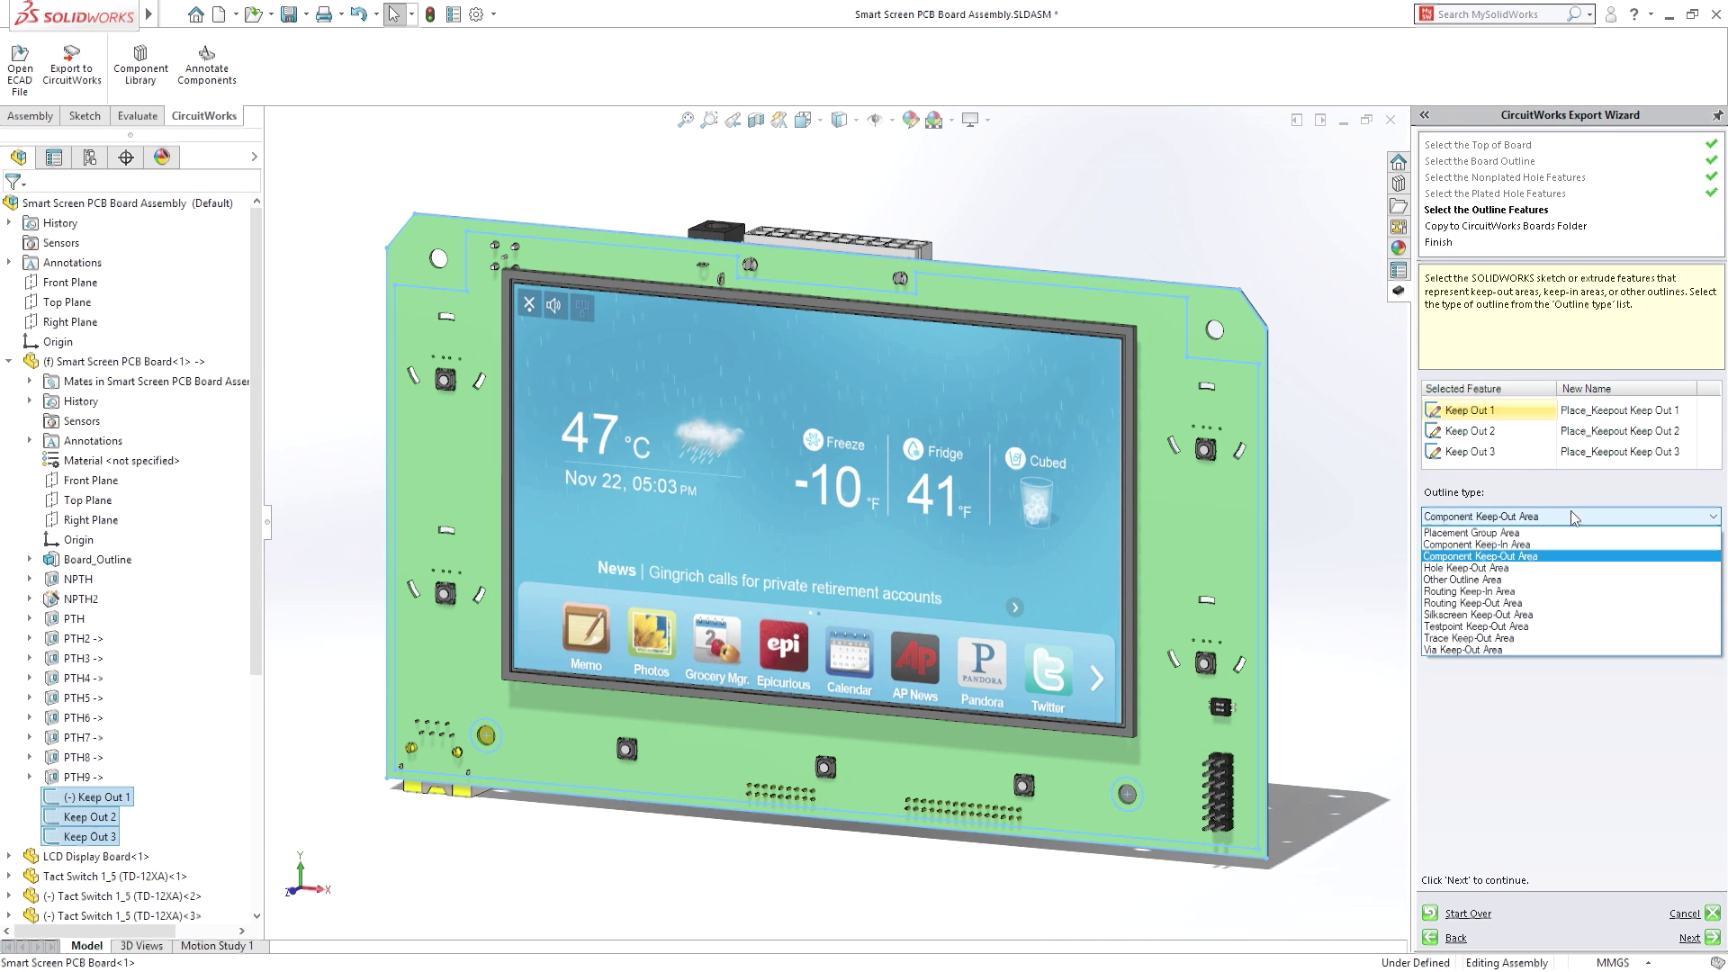
left_click(1566, 642)
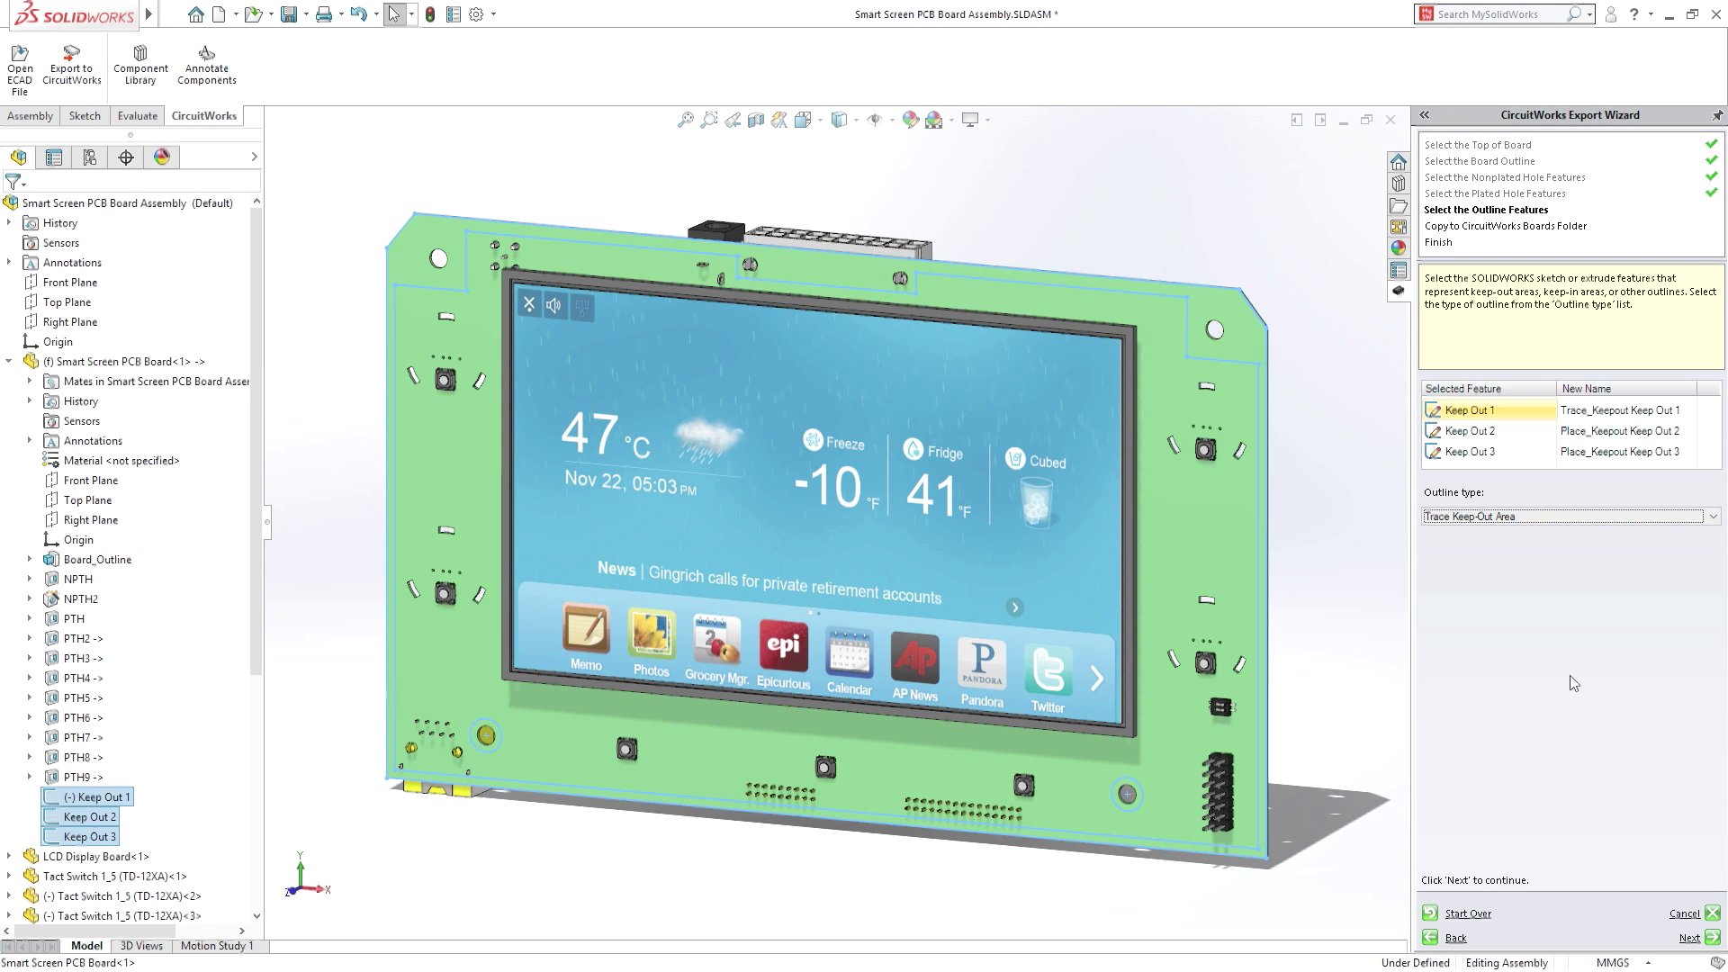
left_click(1711, 939)
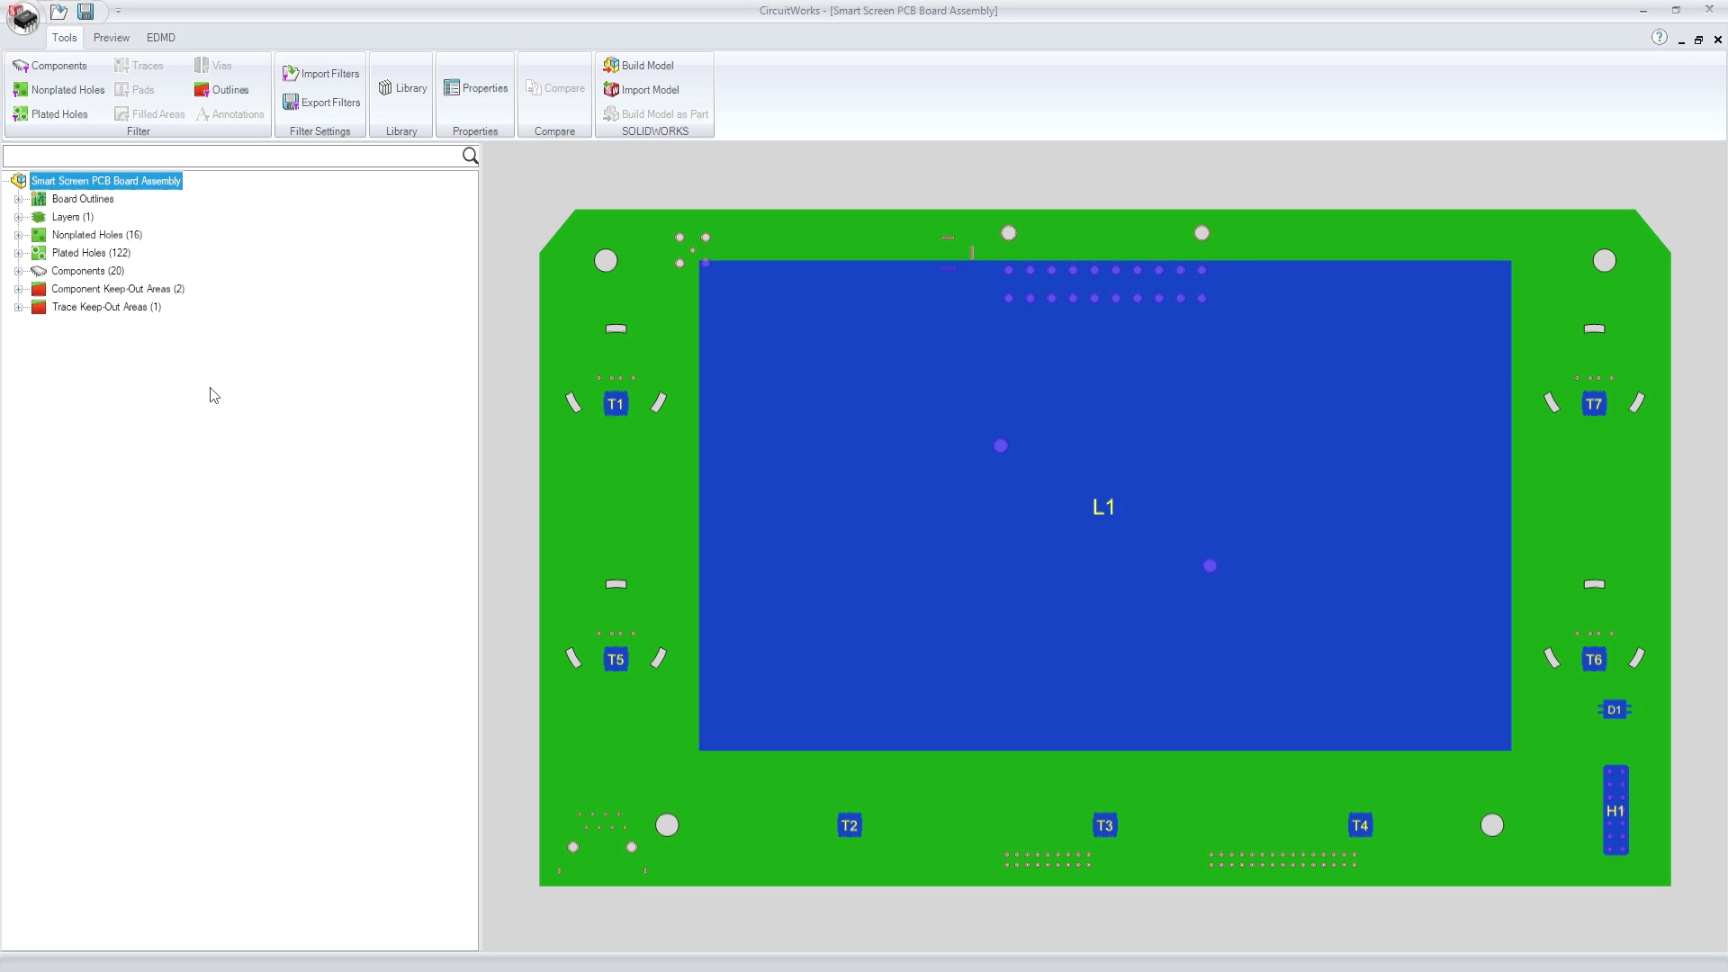
- Expand the component list and highlight the plated and nonplated holes
left_click(19, 272)
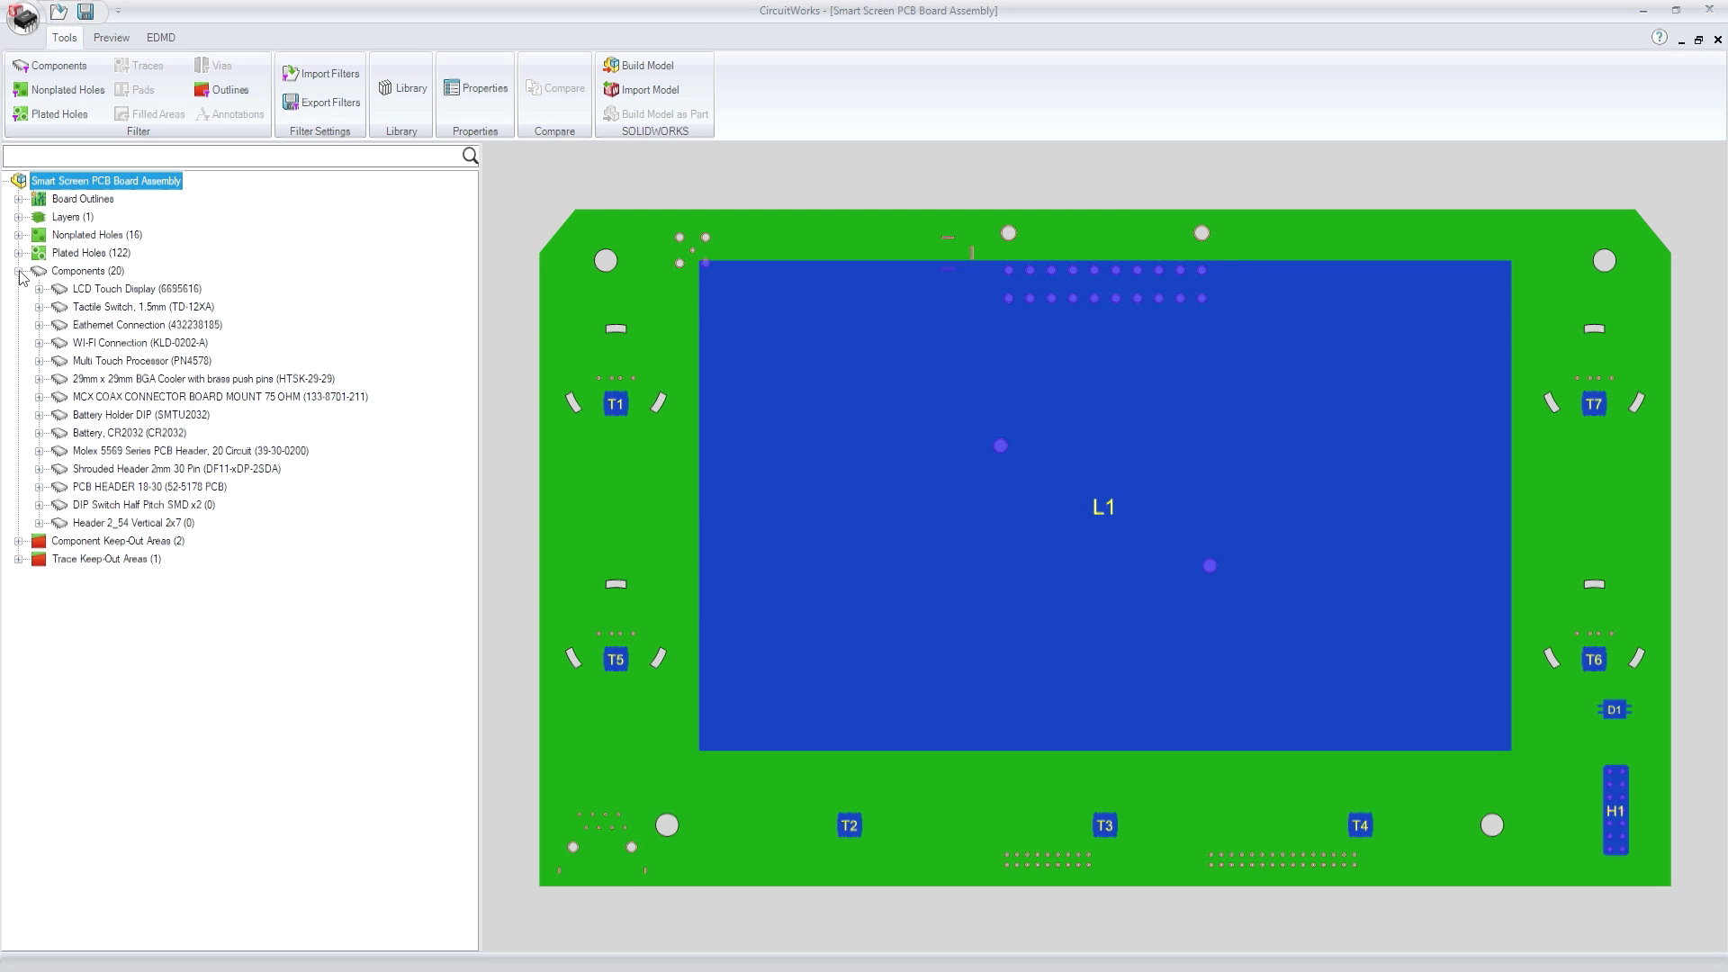
left_click(57, 256)
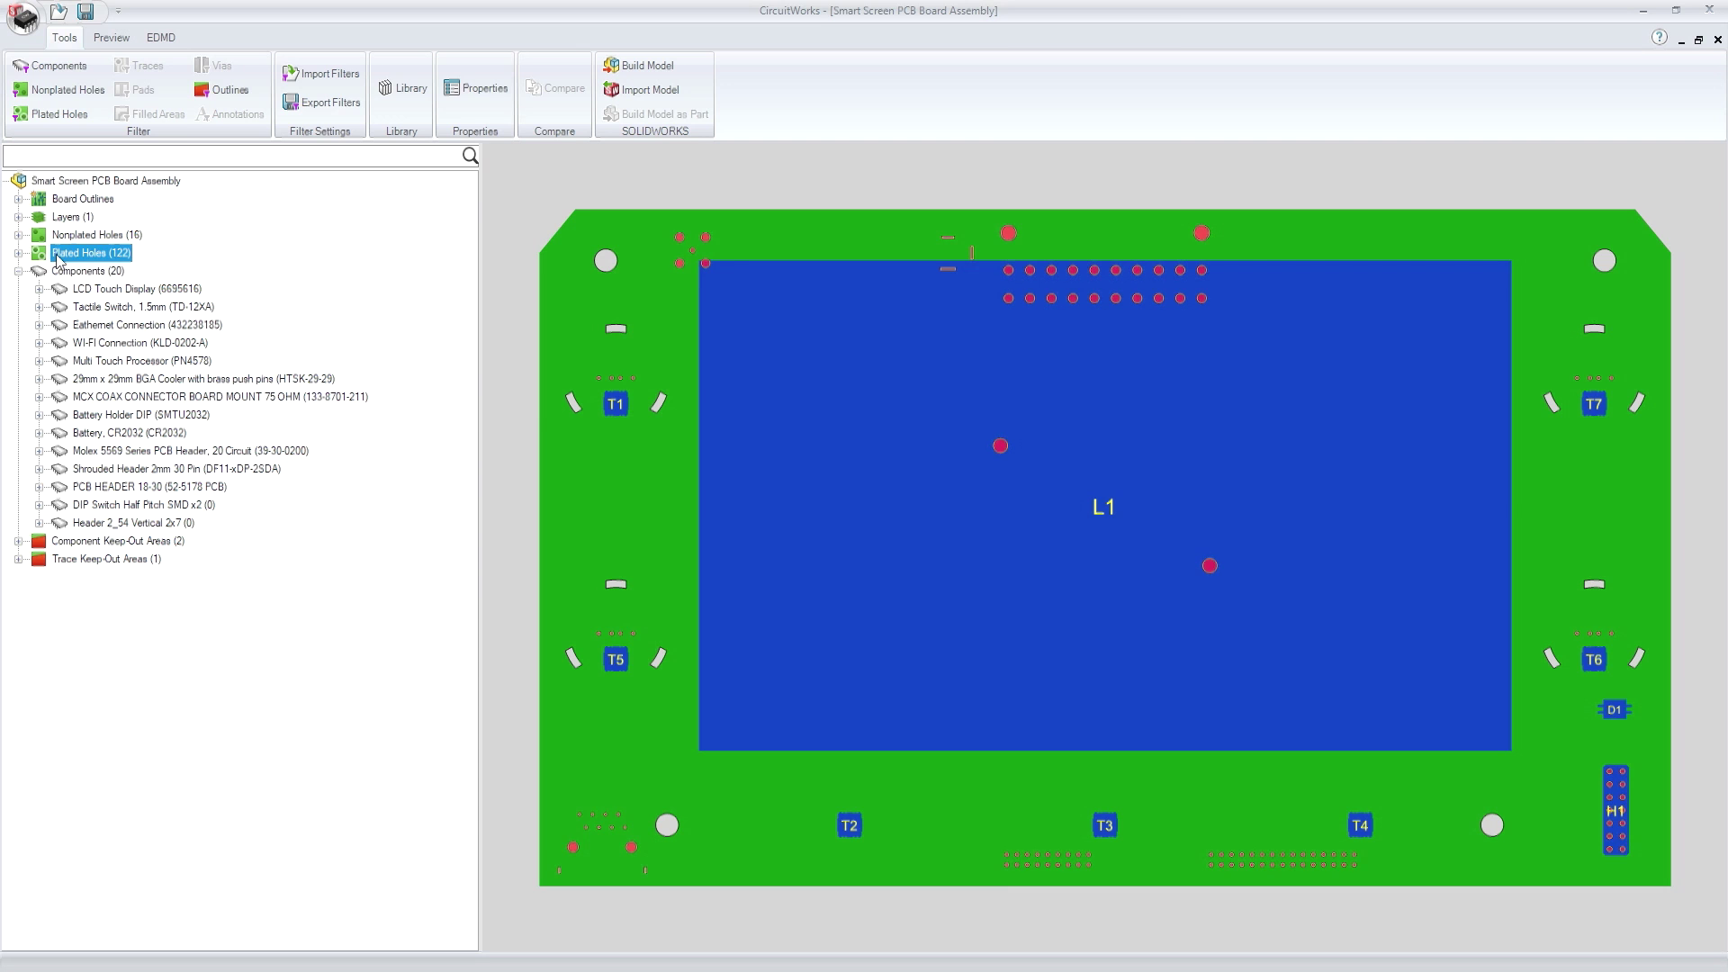
left_click(59, 237)
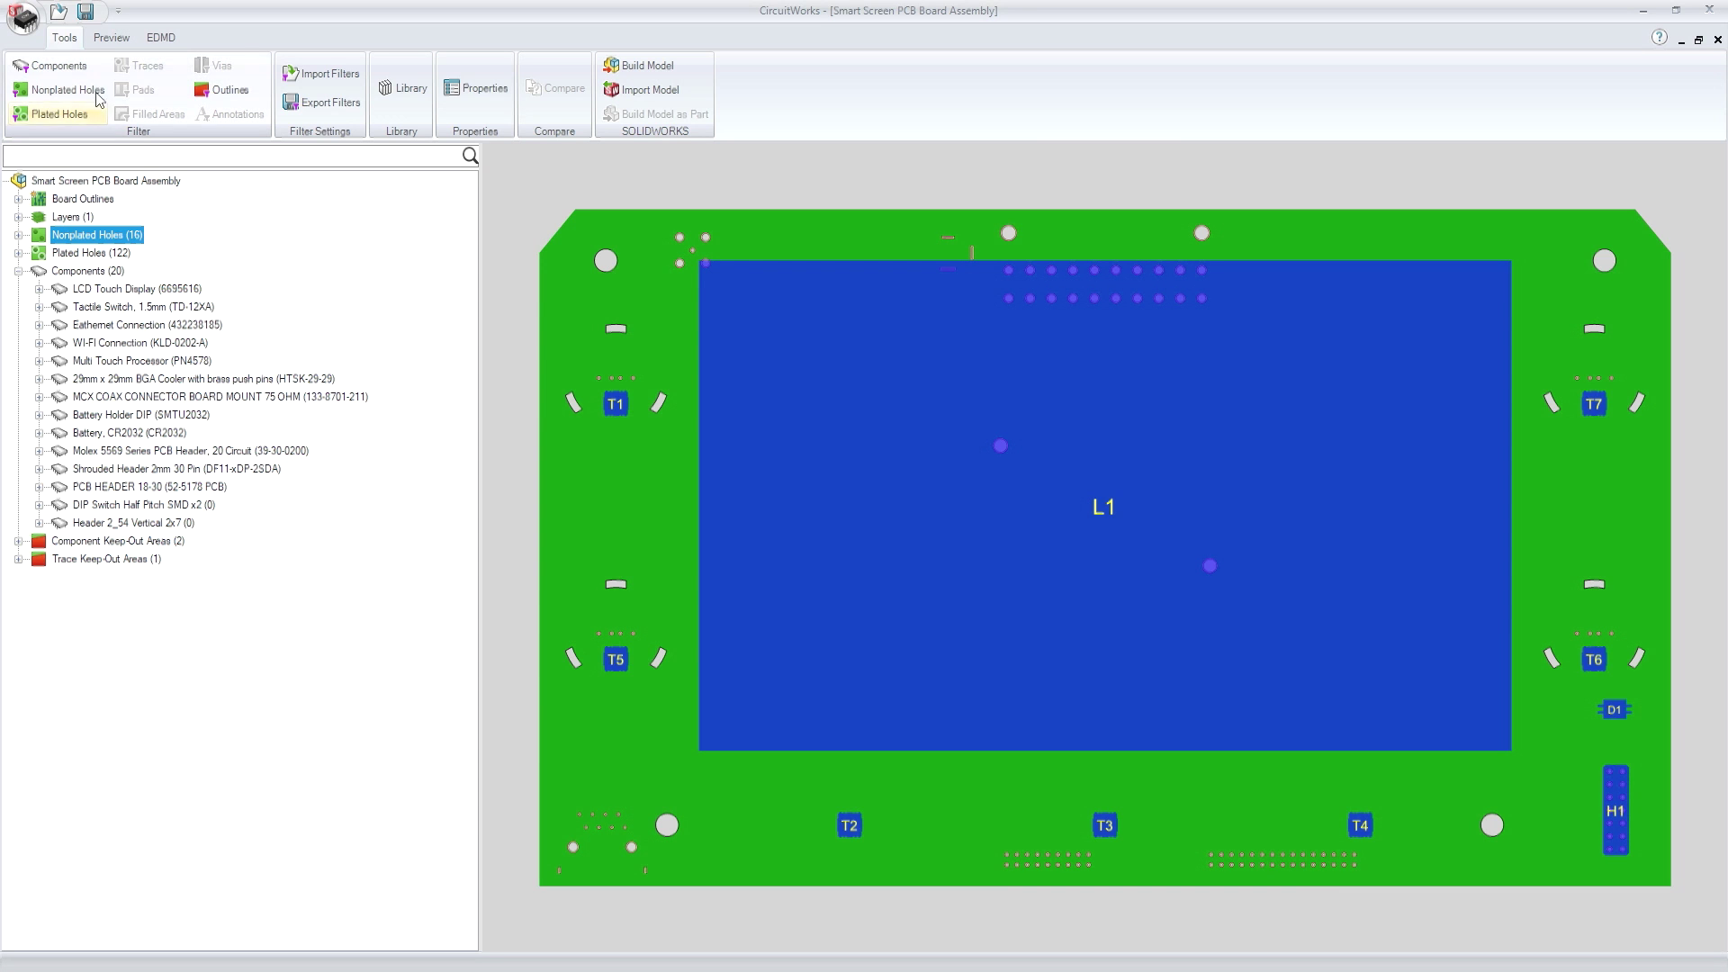
- Check the board's bottom and top sides, then begin syncing with ECAD
left_click(110, 38)
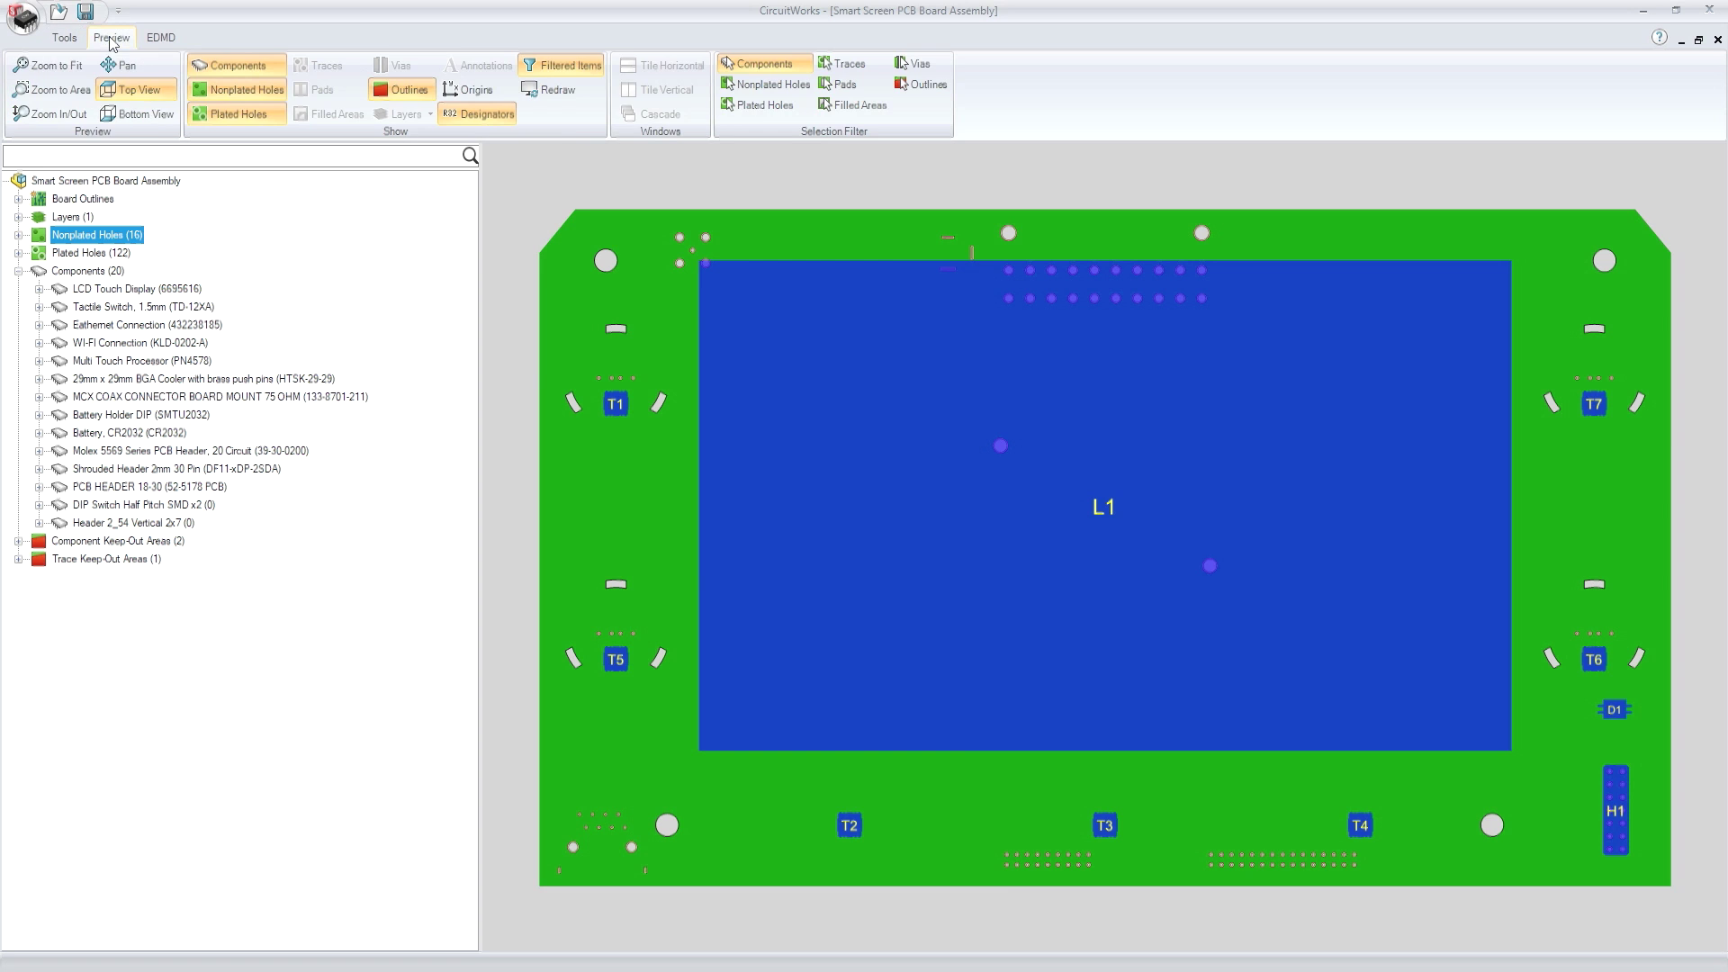
left_click(123, 111)
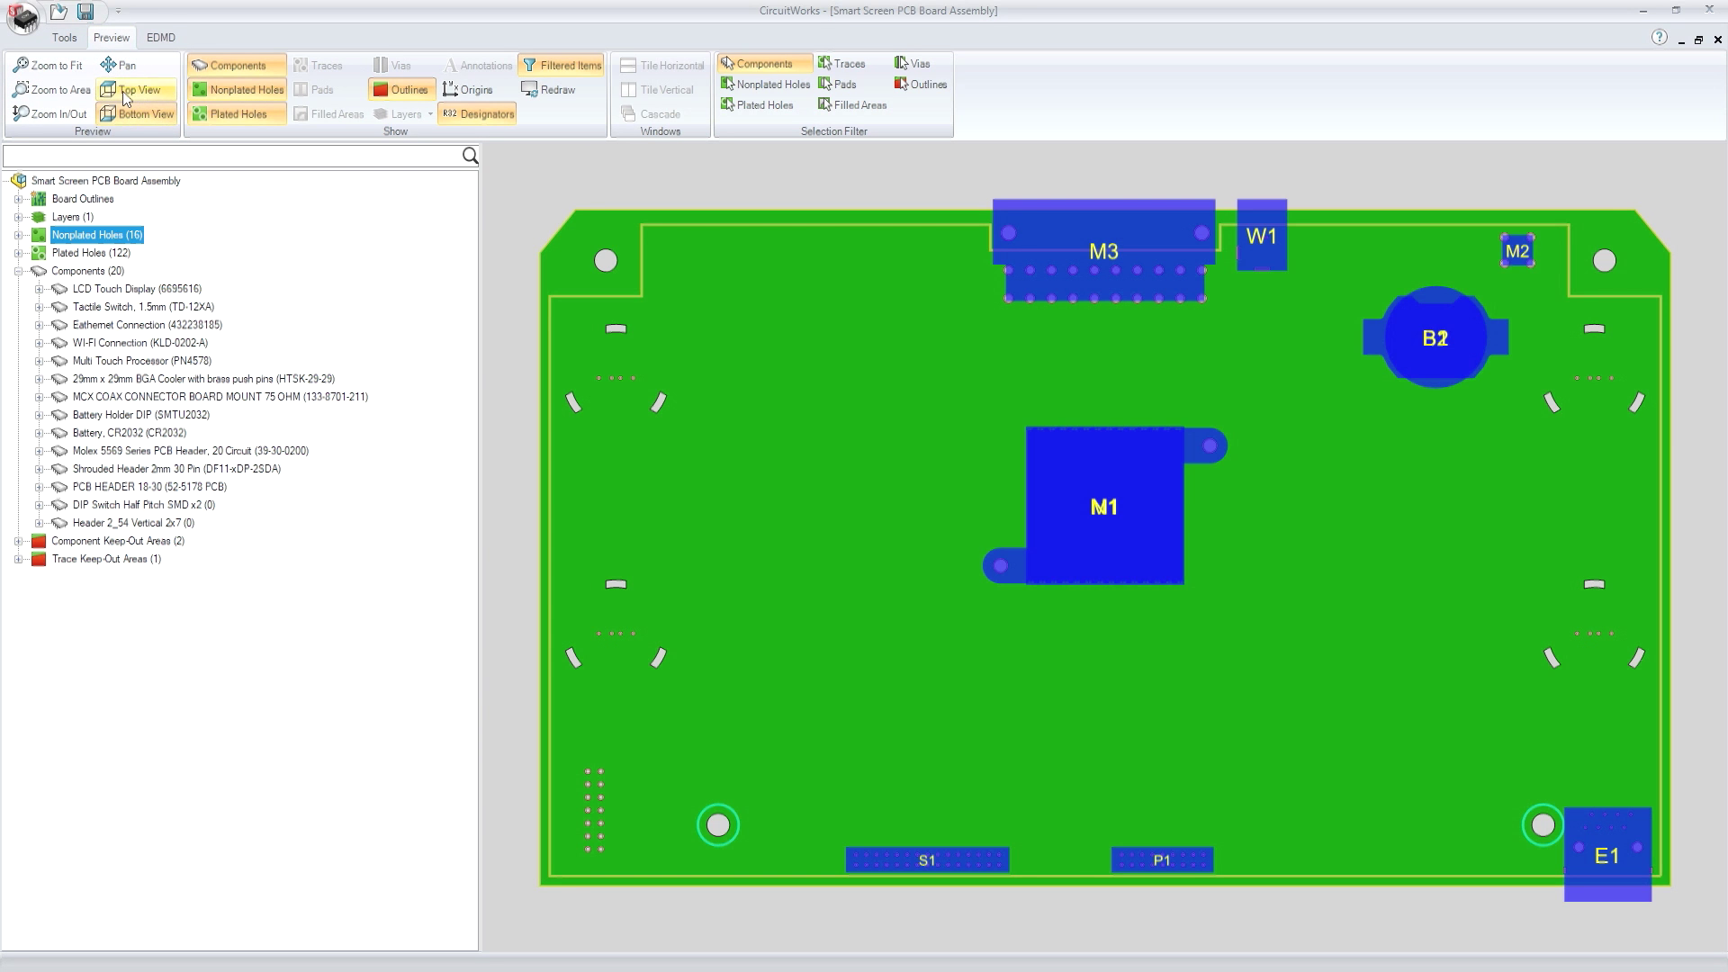
left_click(123, 91)
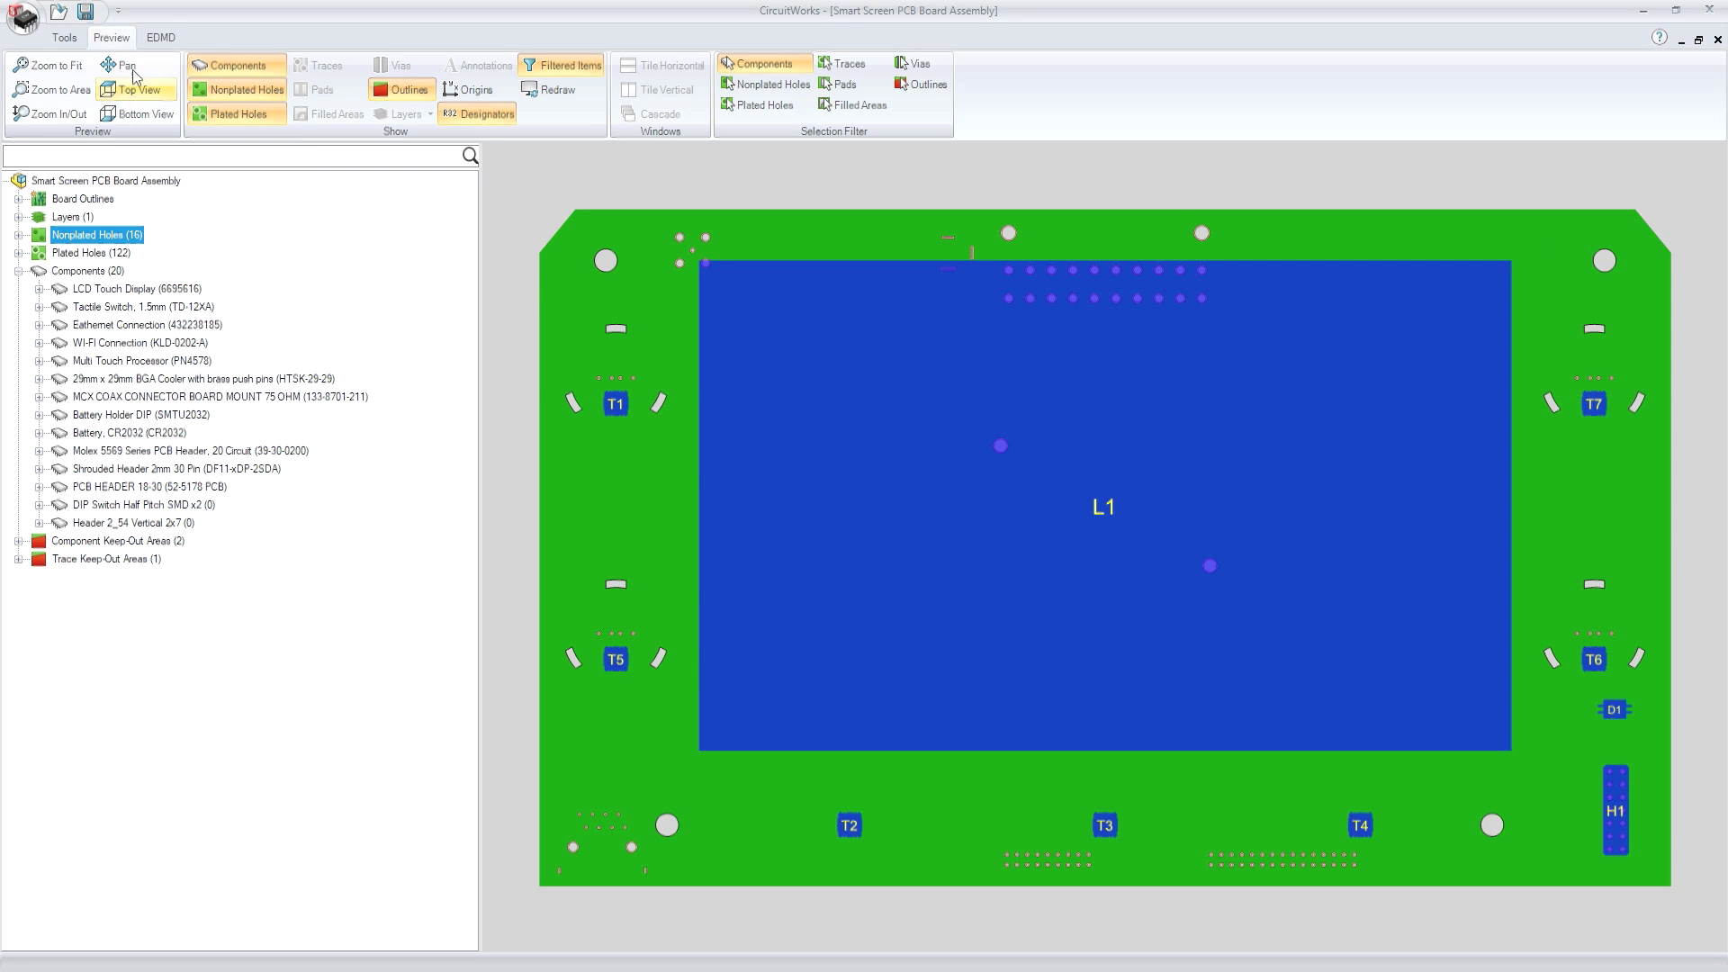
left_click(161, 38)
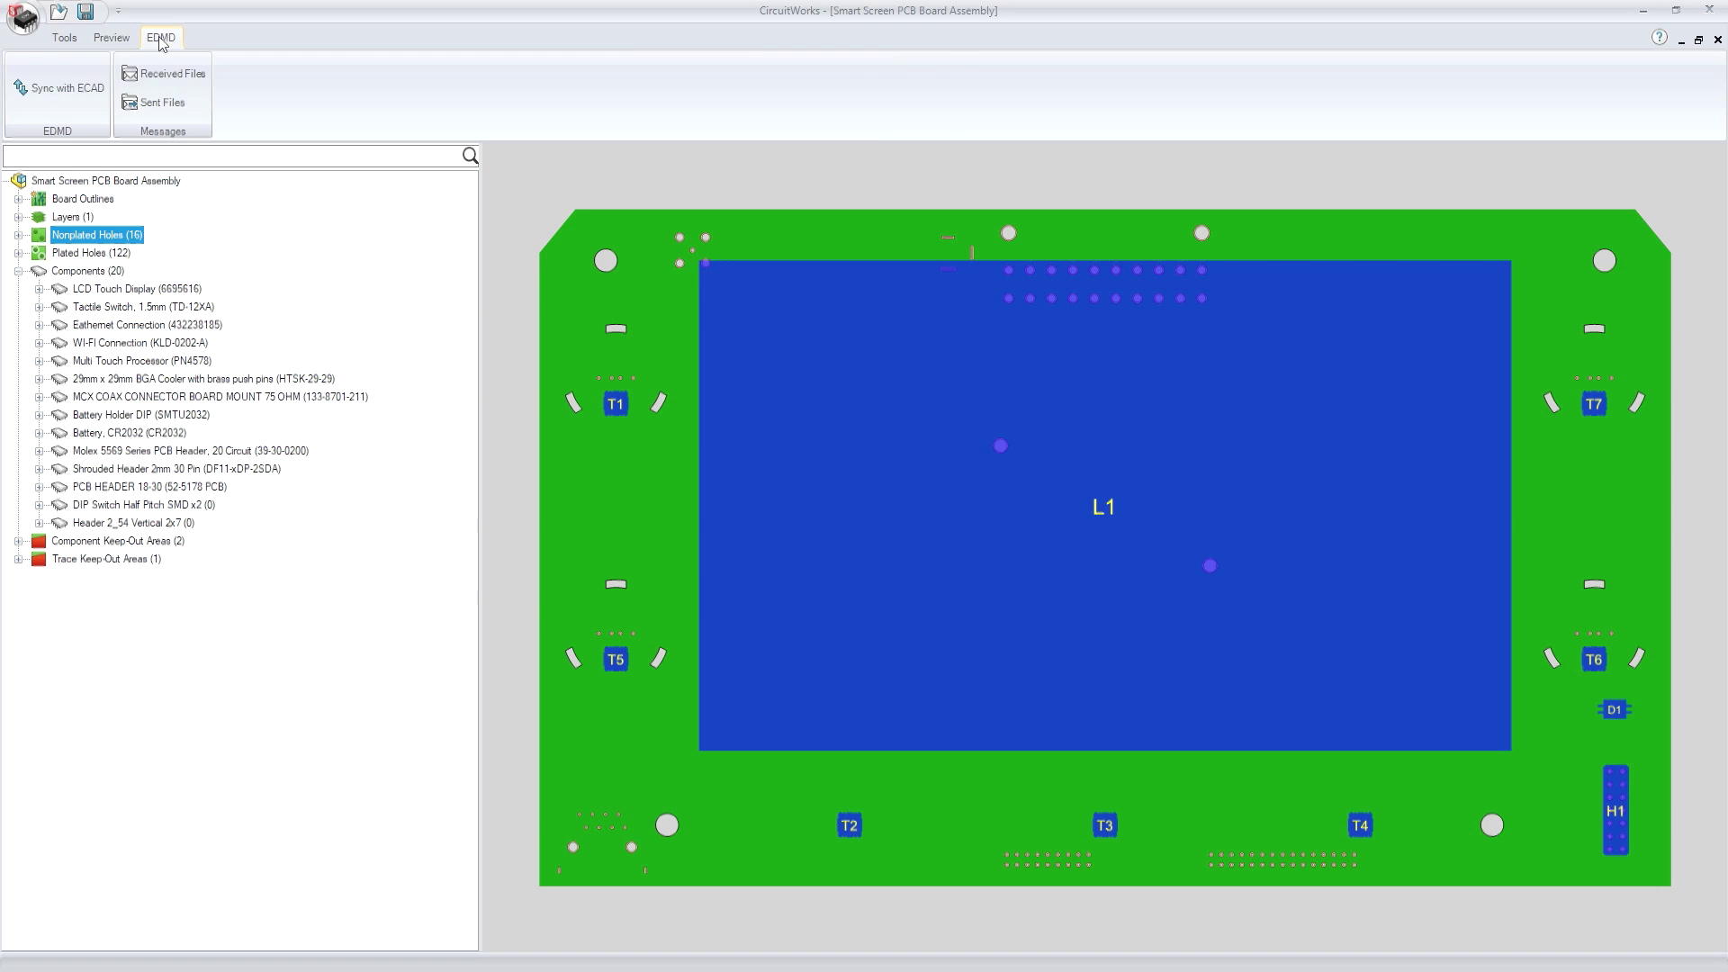
left_click(55, 92)
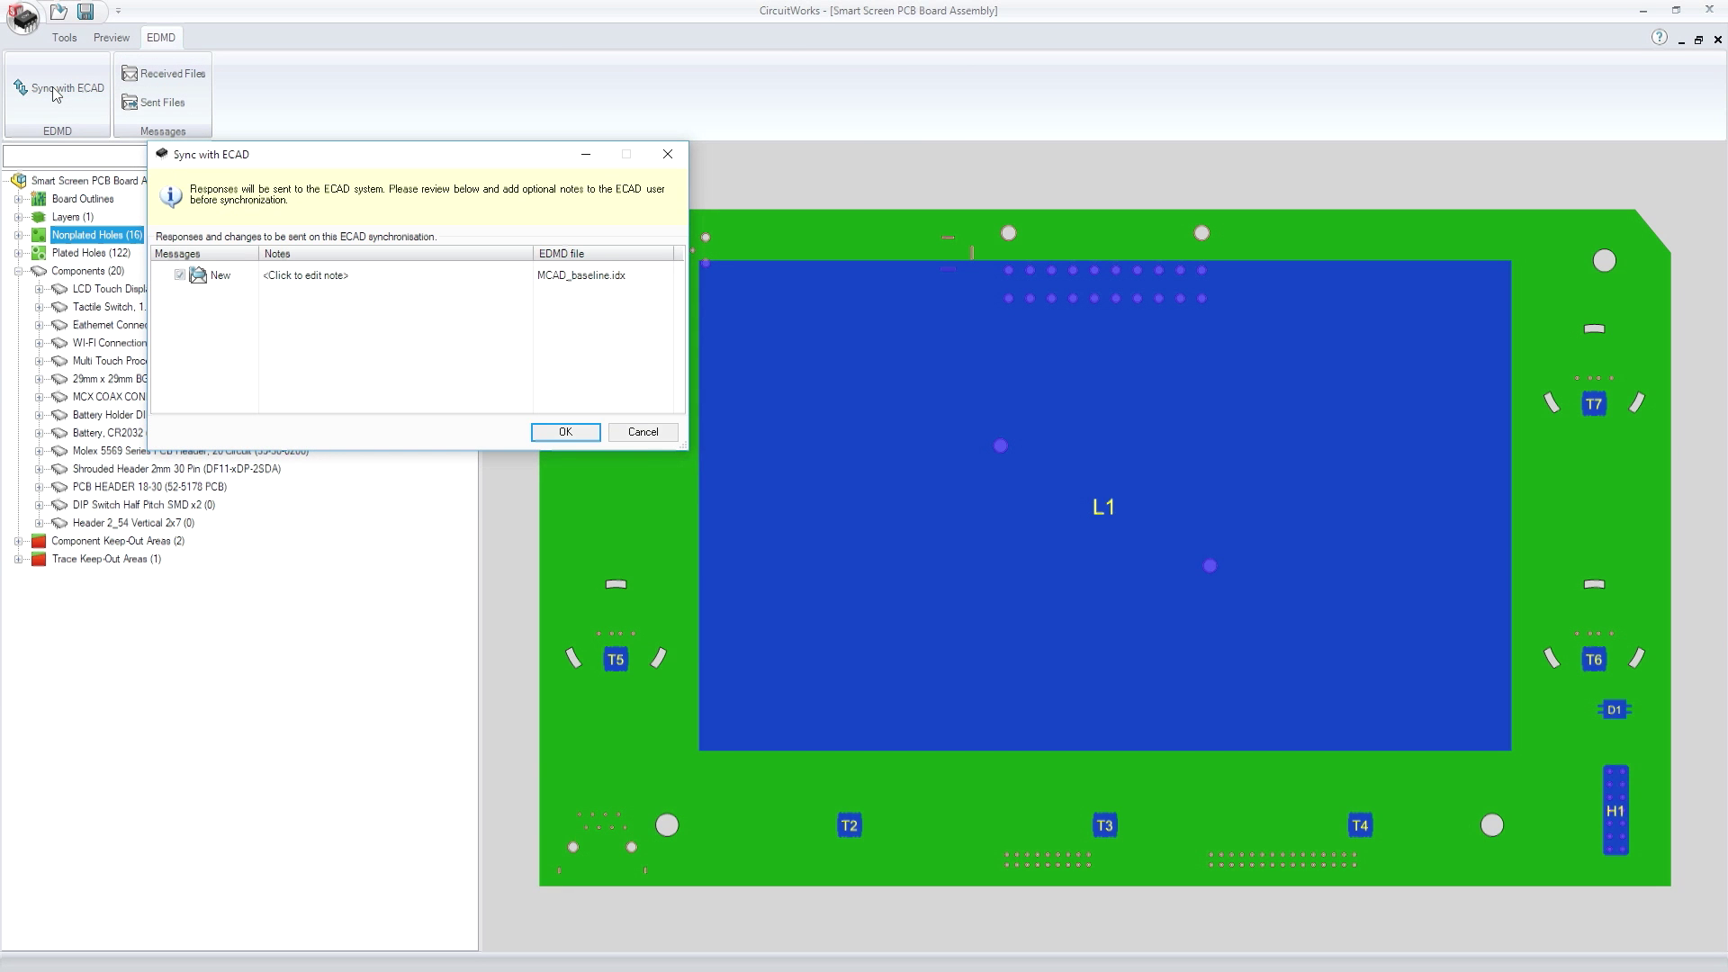
- Attach the note 'New board design' and send the board to ECAD
left_click(327, 286)
type("New board design")
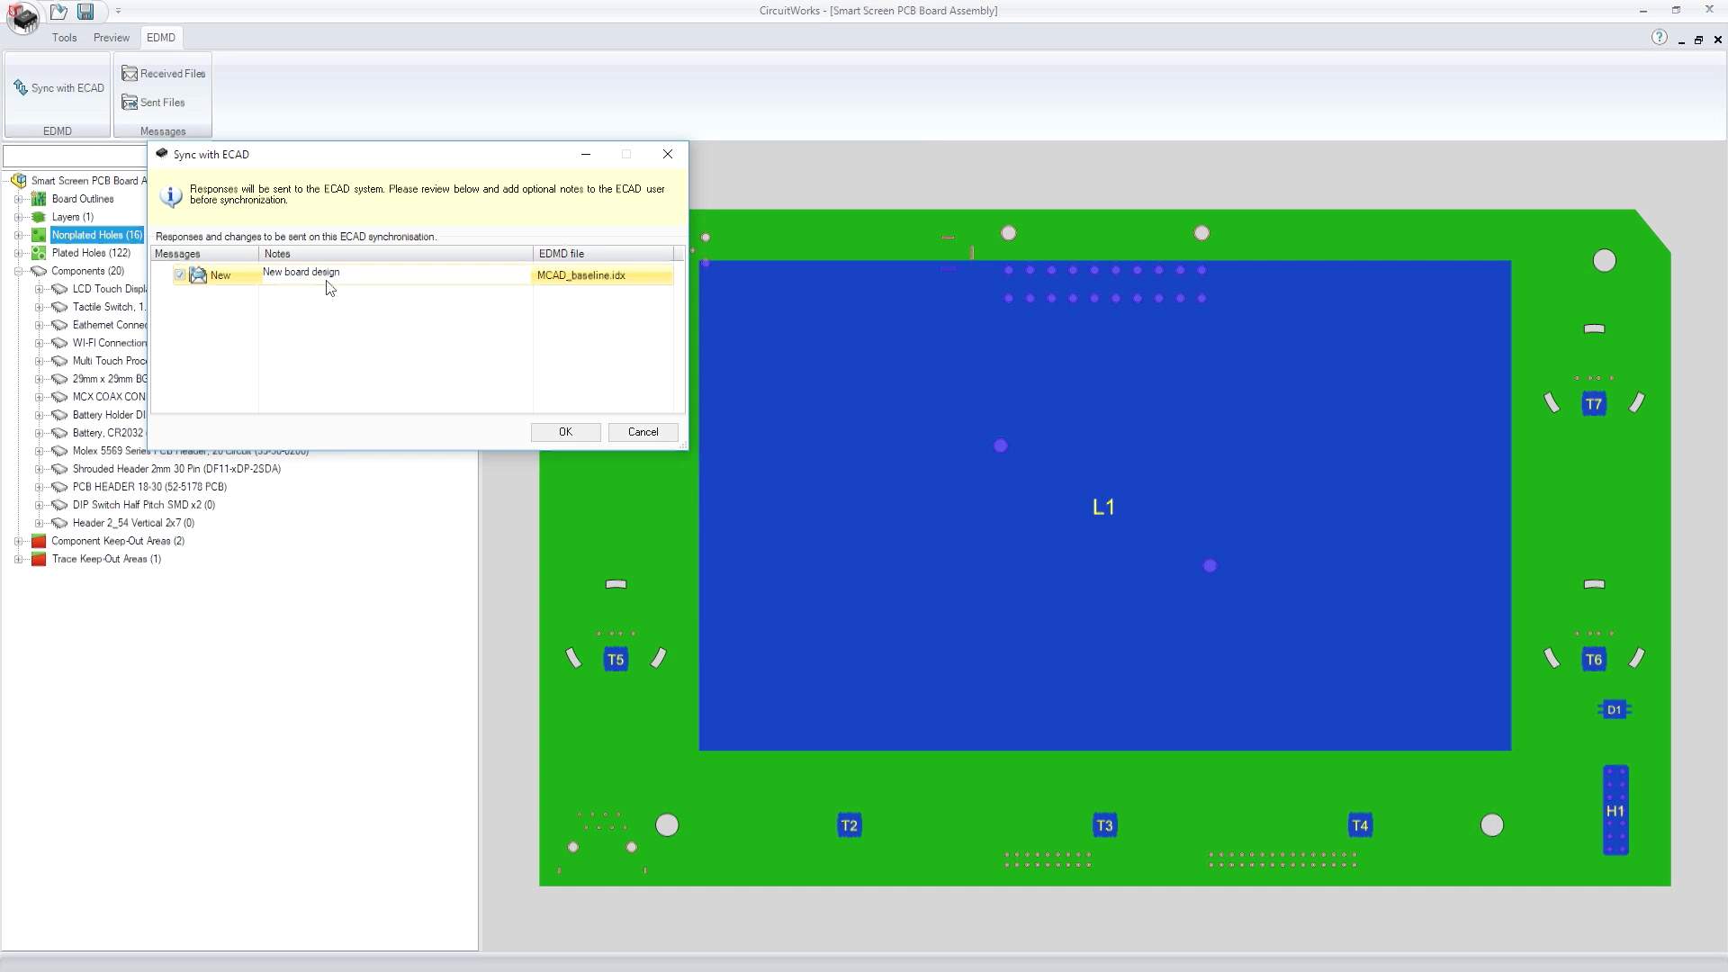
key("Return")
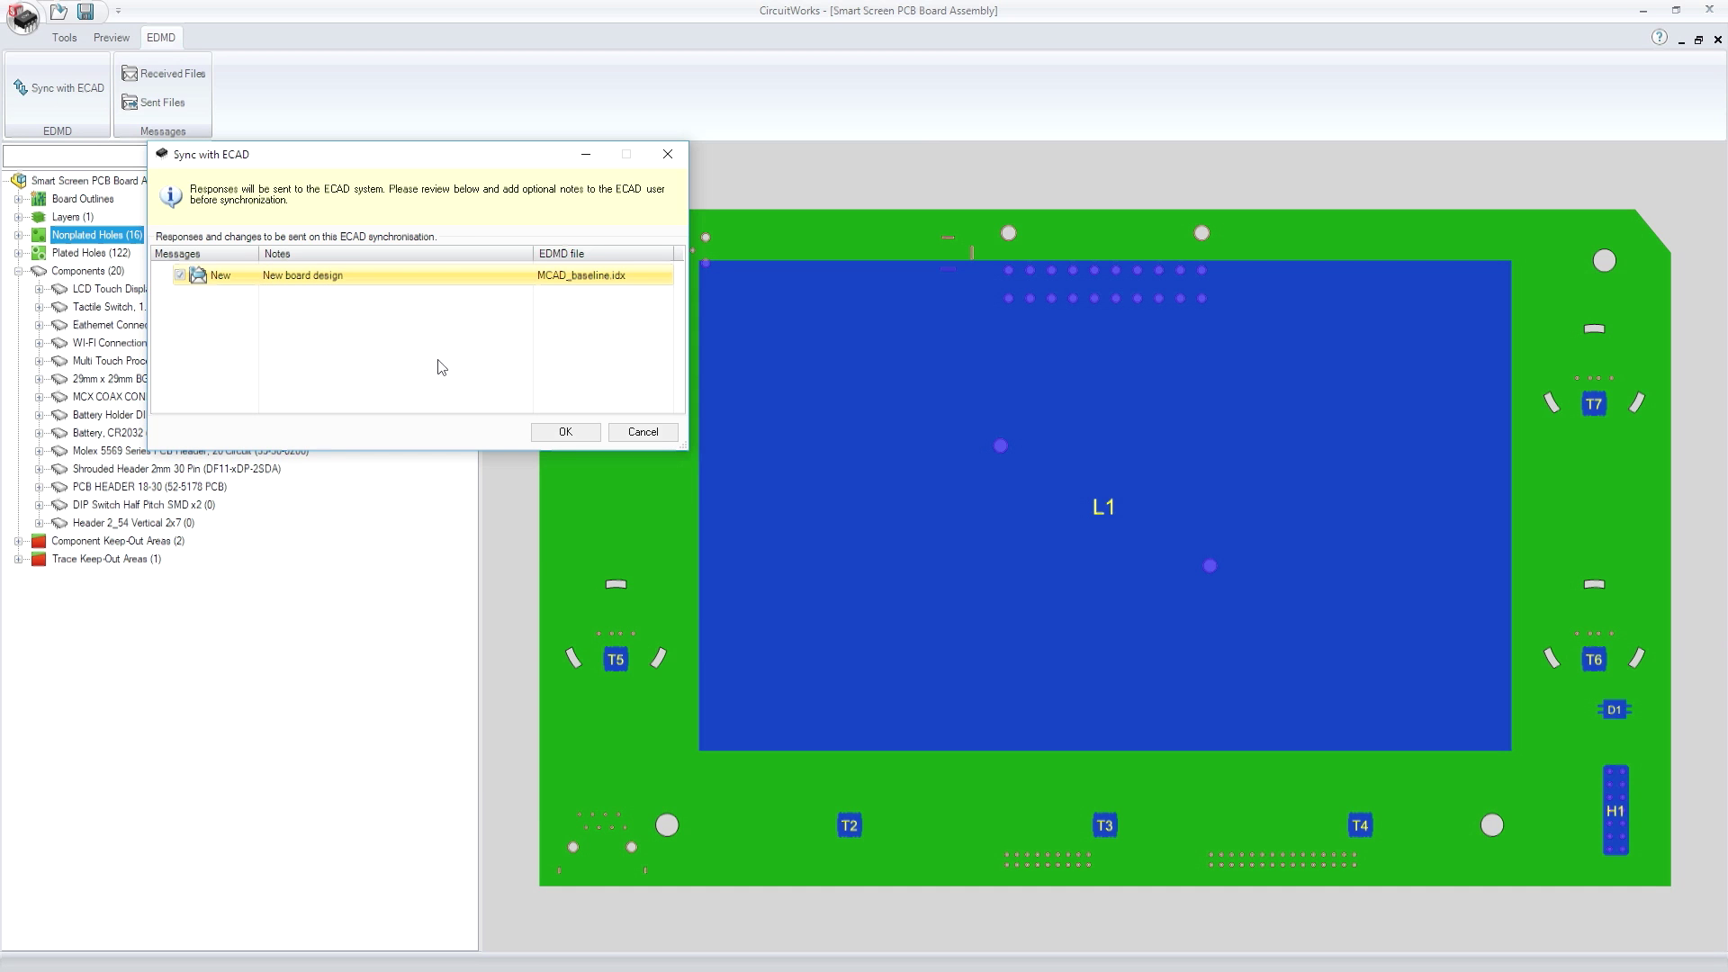
left_click(559, 433)
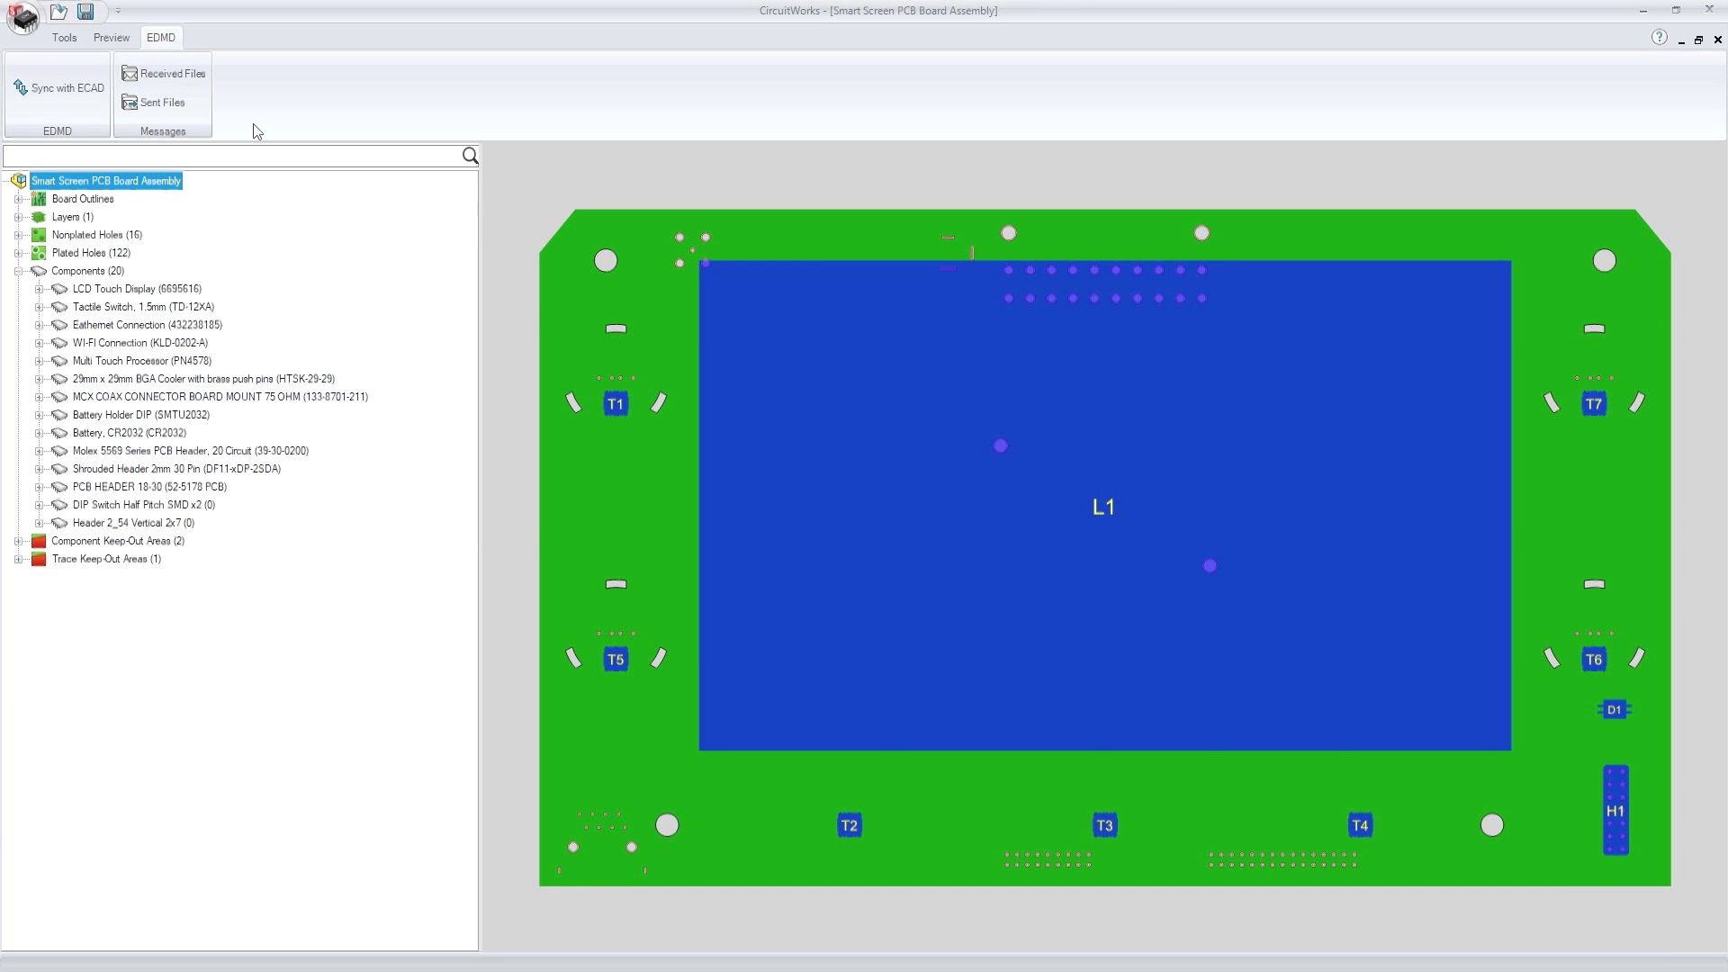
- Open the ECAD update listed under Received Files
left_click(189, 75)
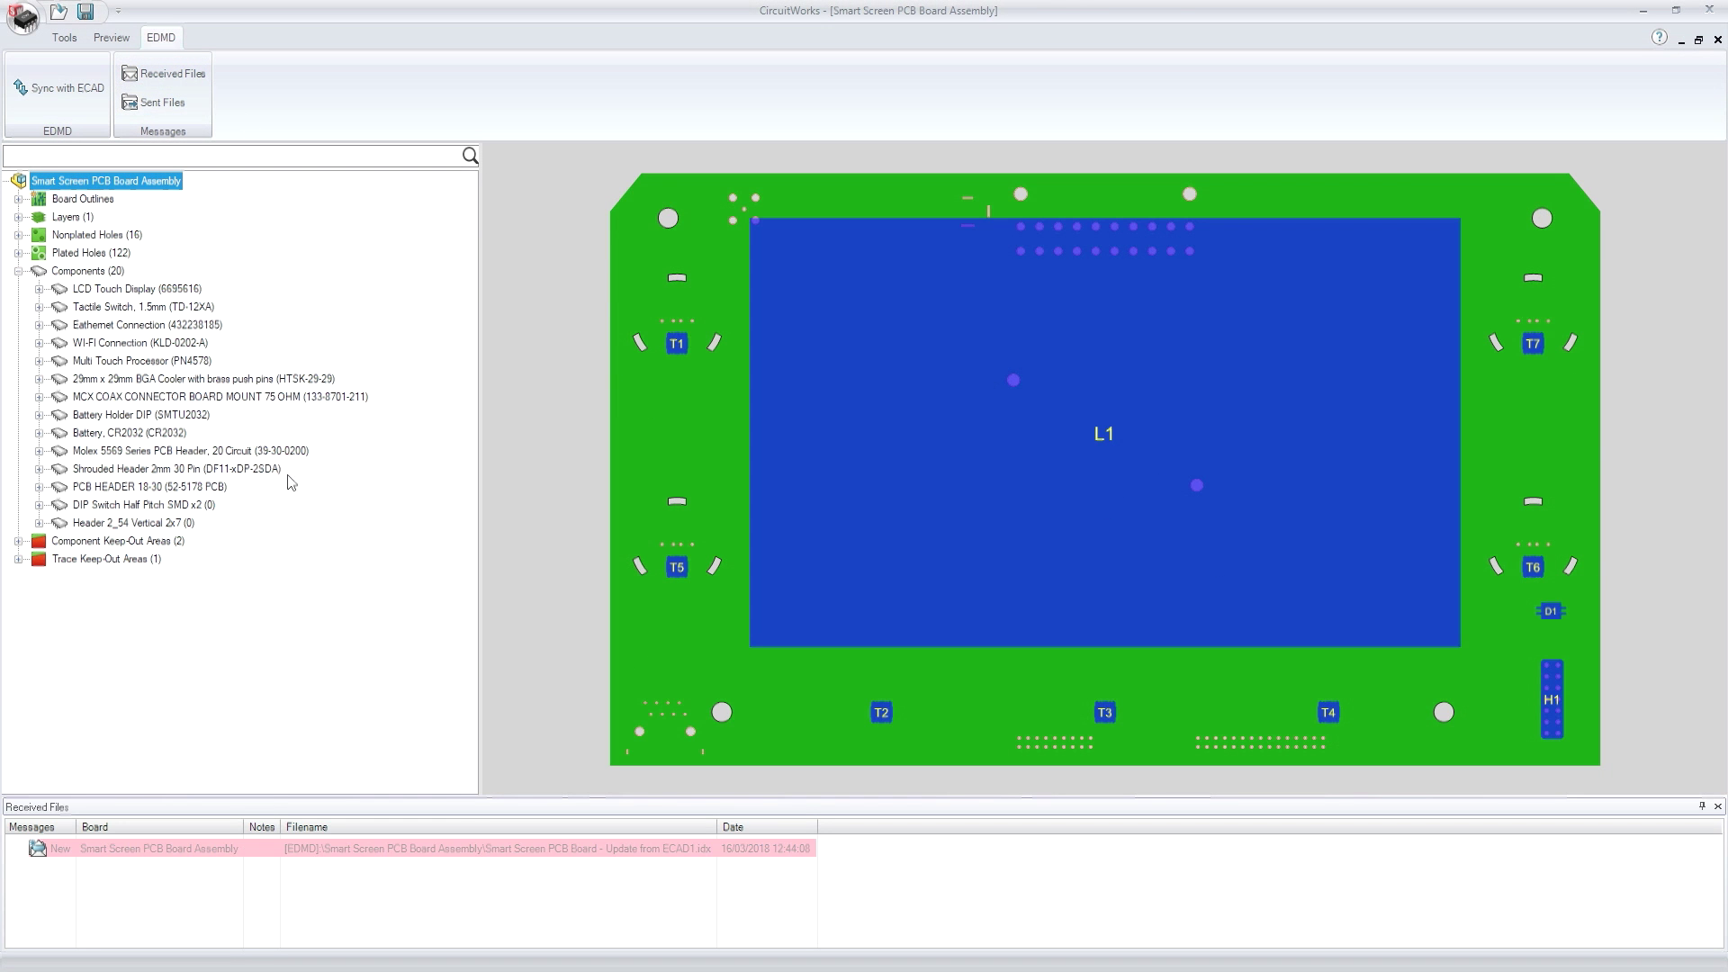
right_click(476, 859)
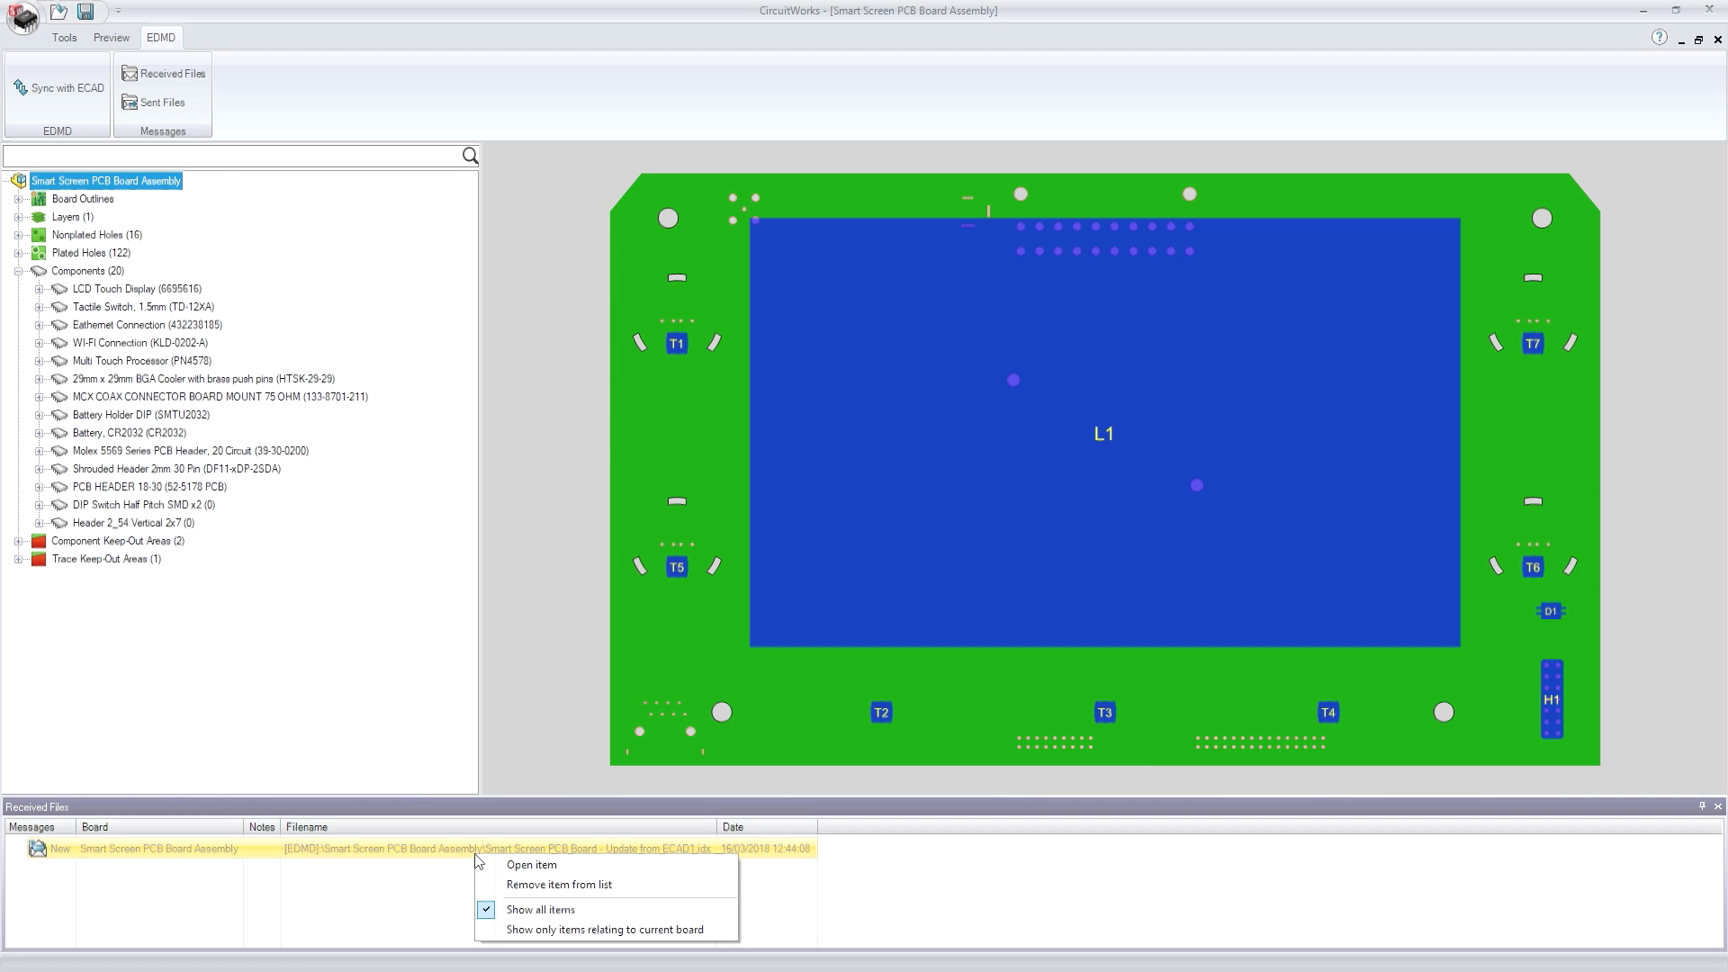
left_click(530, 866)
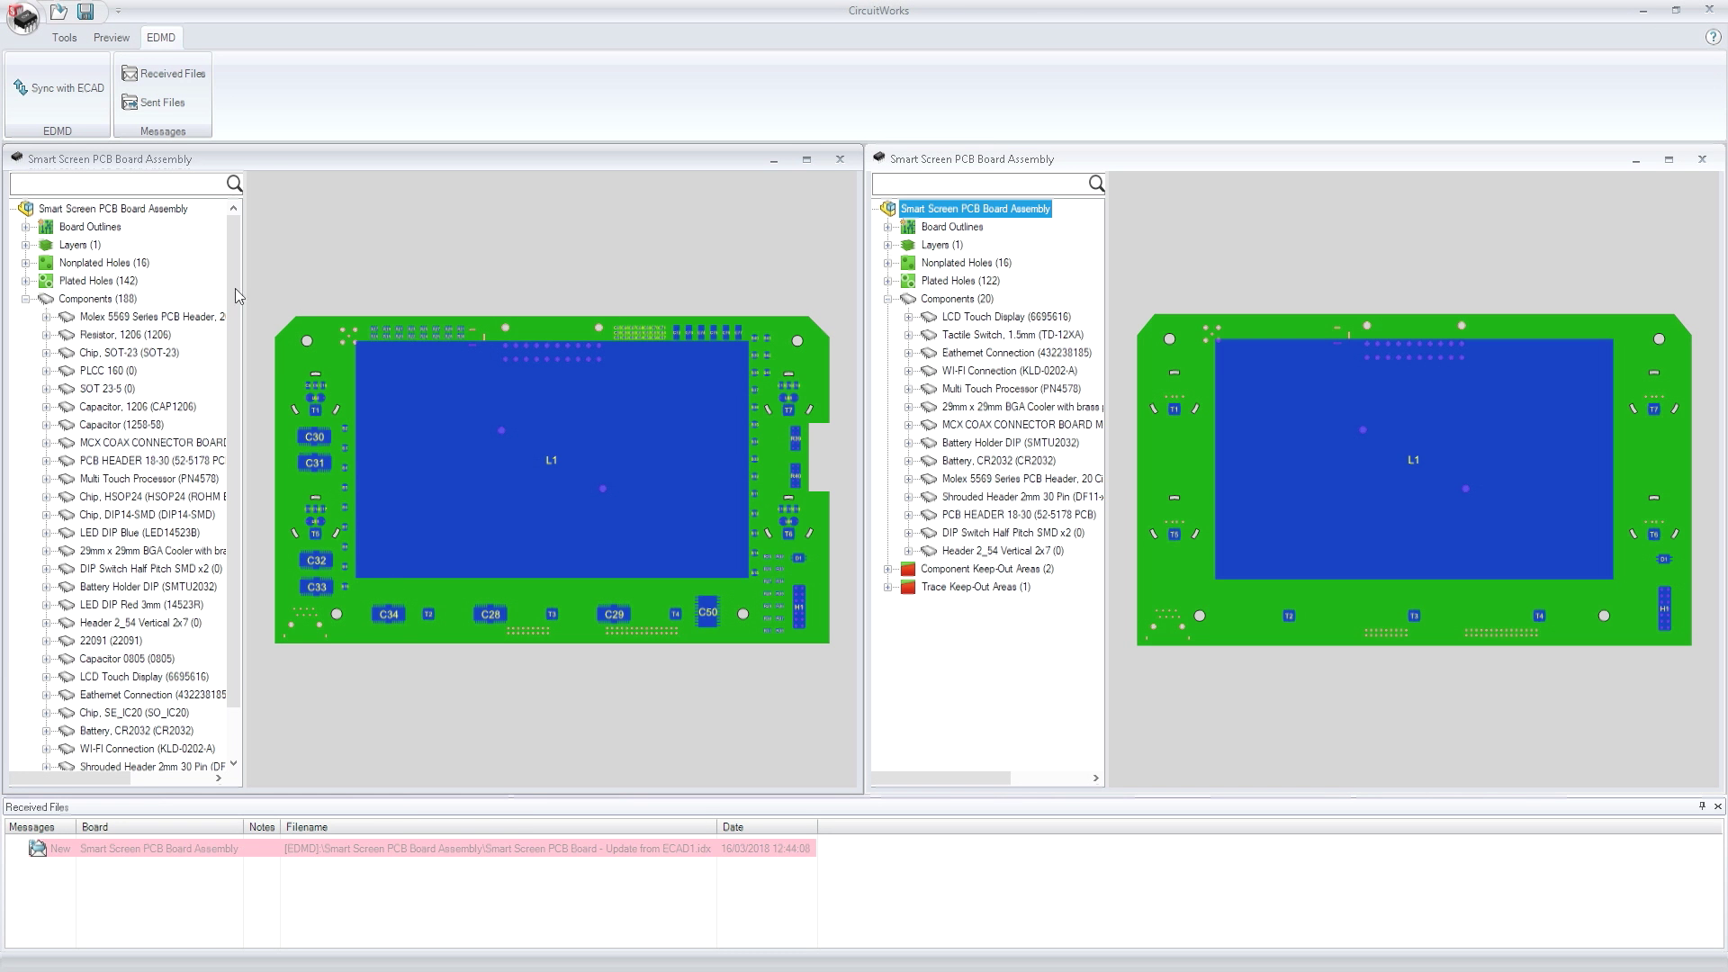
- Compare the update with the current board and locate capacitor C34
left_click(68, 39)
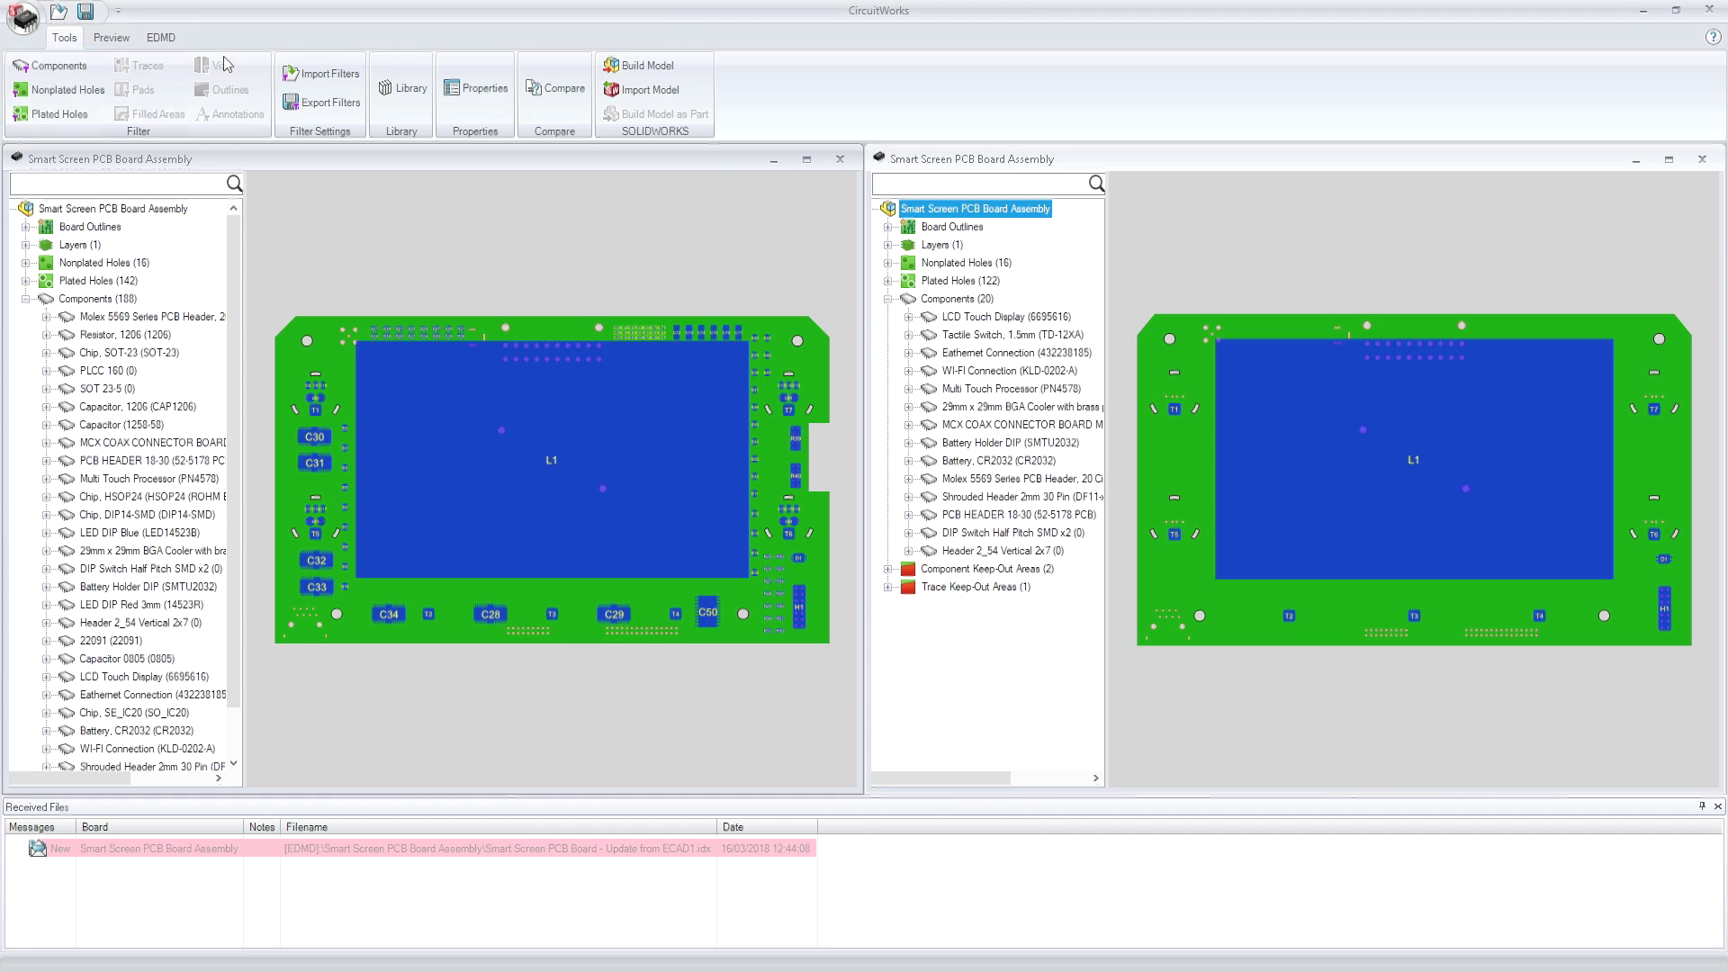
left_click(549, 86)
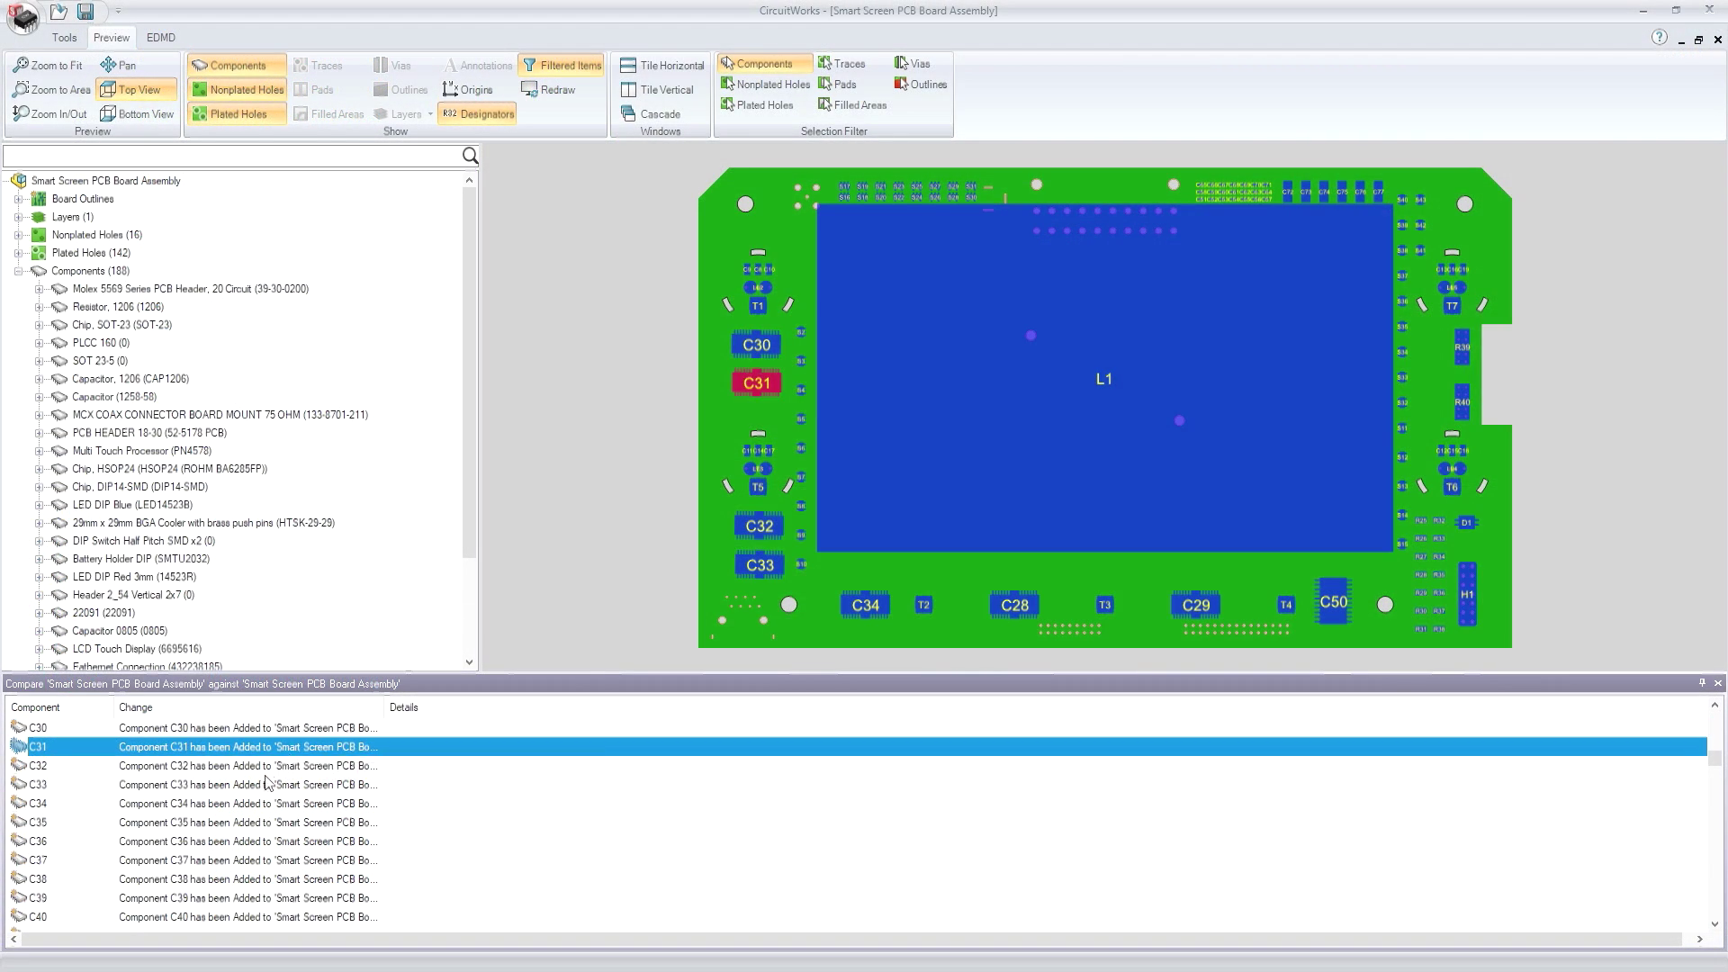
left_click(269, 785)
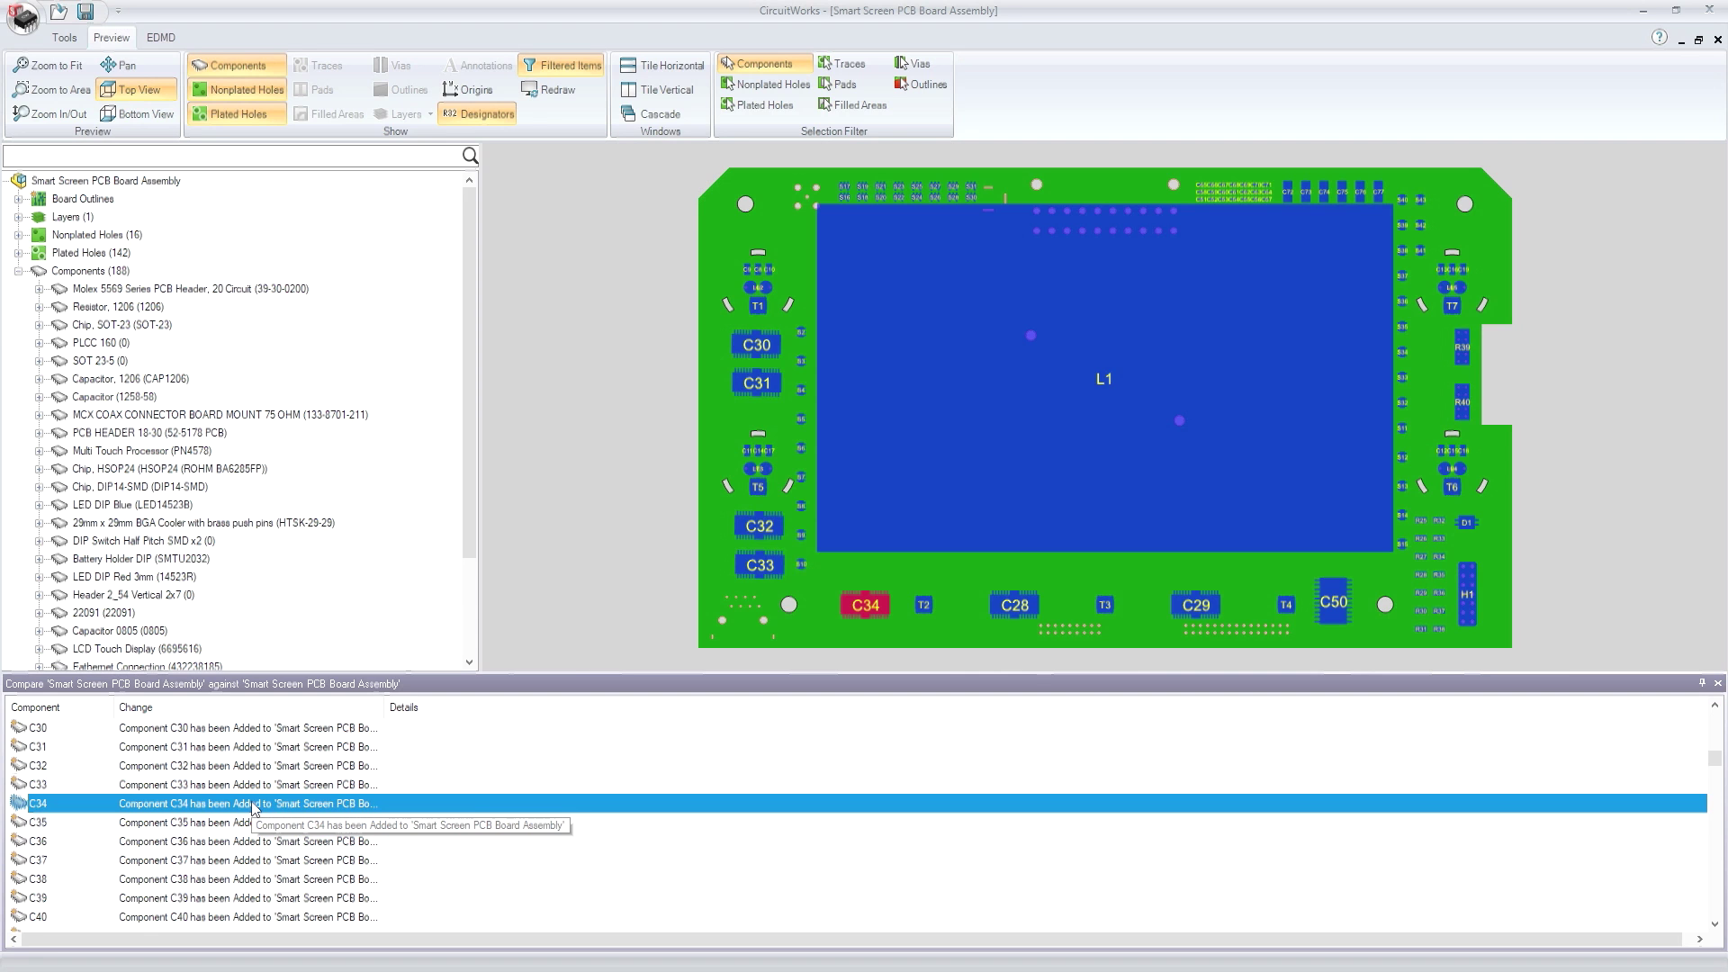
left_click(66, 38)
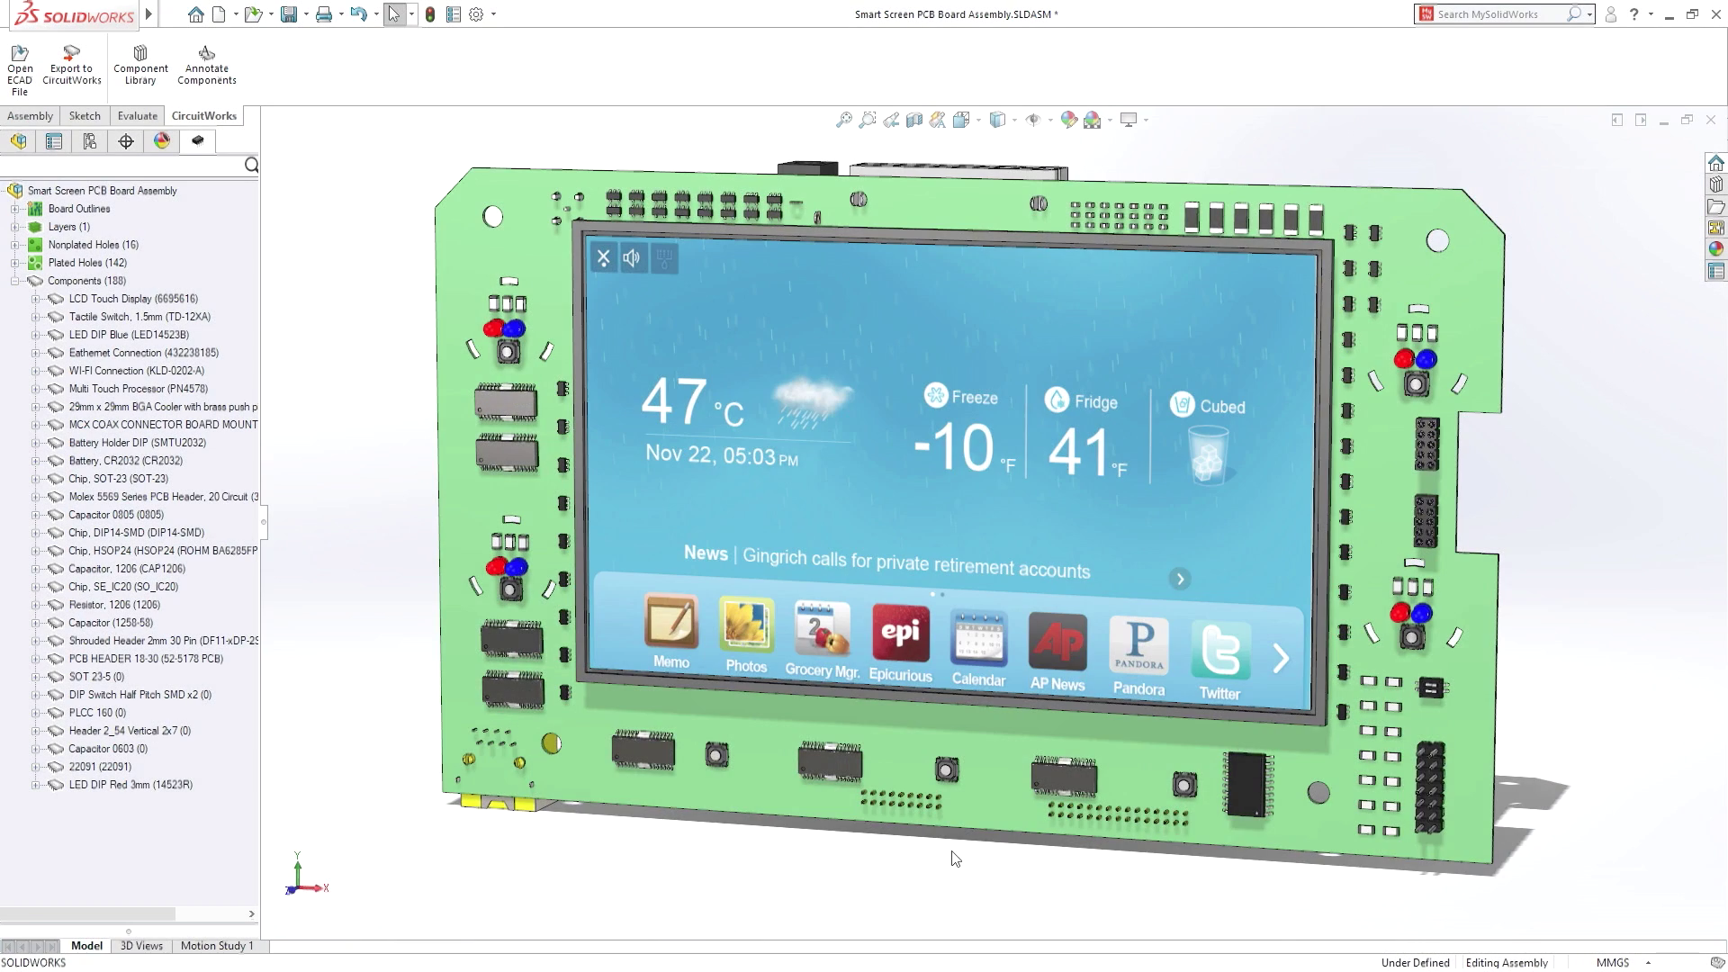
middle_click_drag(951, 859, 507, 838)
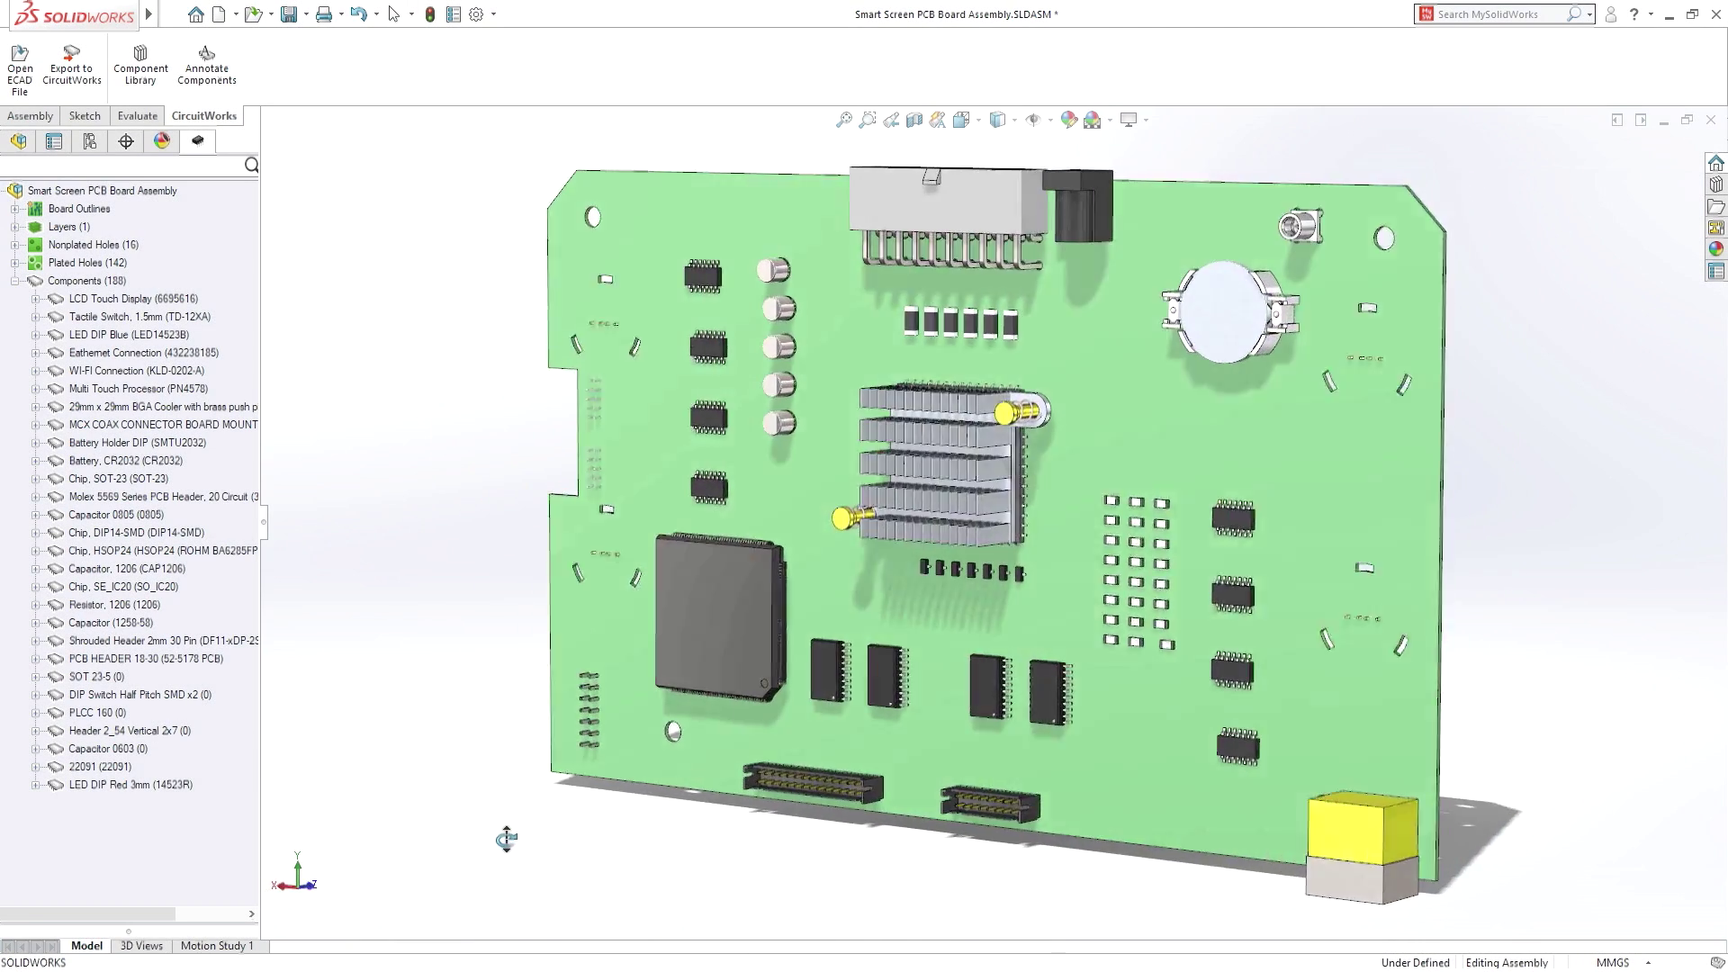
mouse_move(506, 838)
middle_mouse_down()
mouse_move(900, 856)
mouse_move(910, 872)
middle_mouse_up()
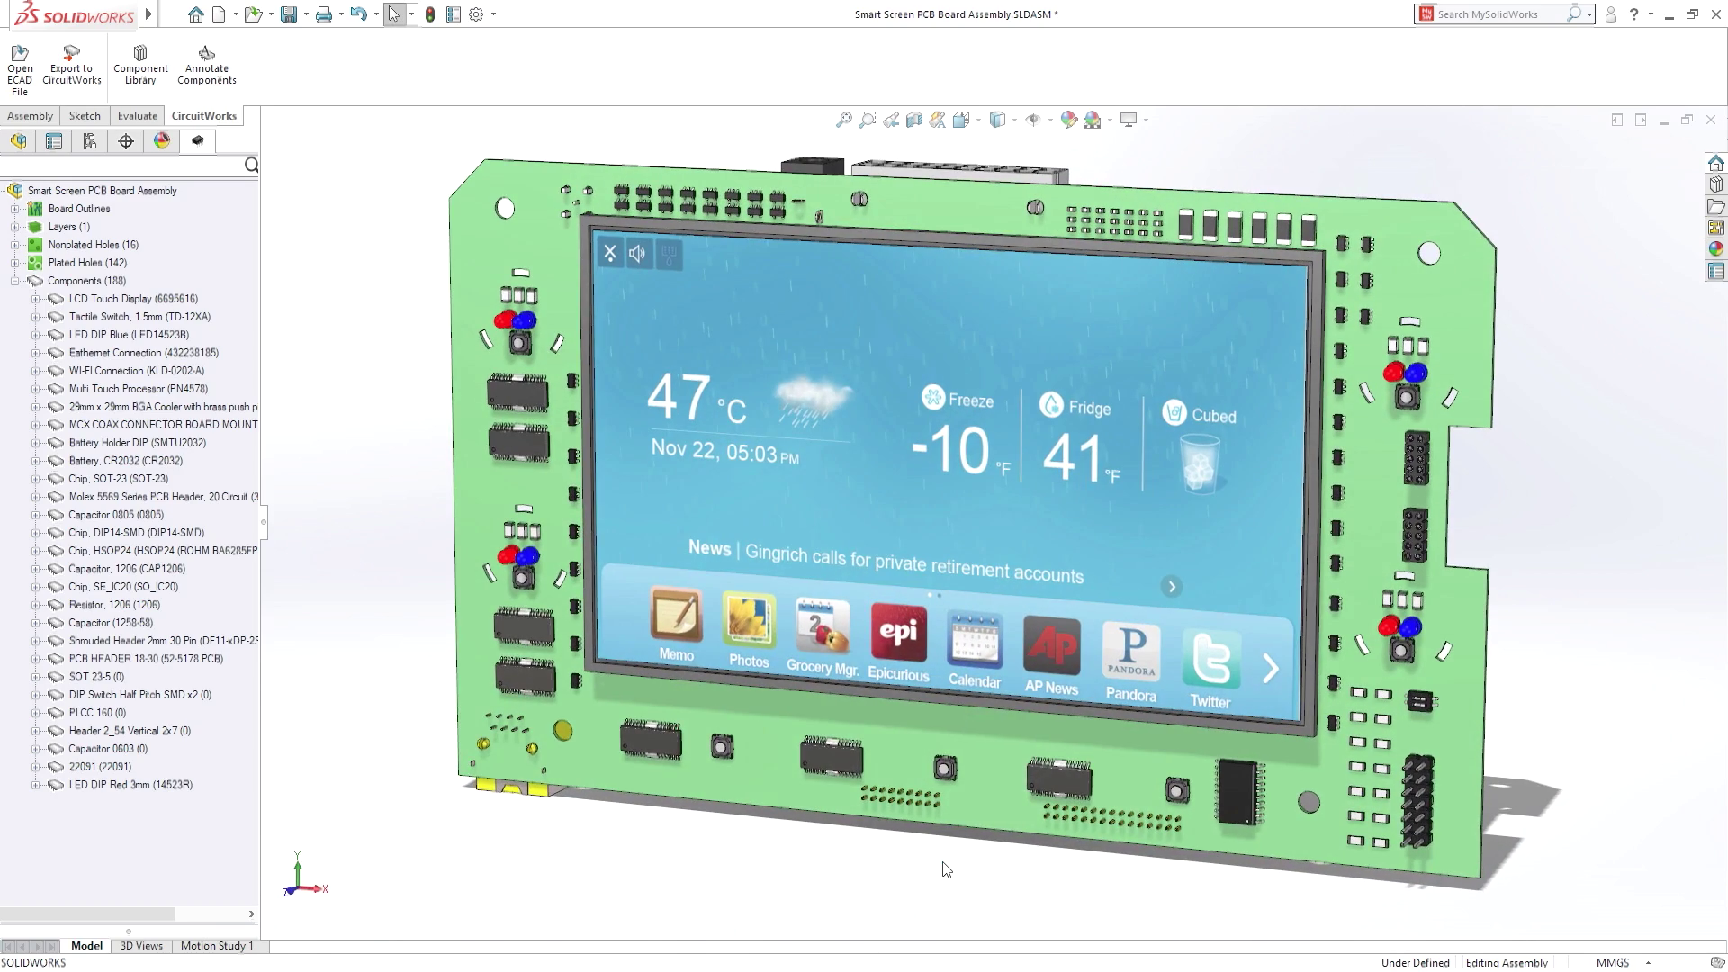
- Review Main CPU, PLC Chip, Small and Large Capacitors heat rates, then Printed Circuit Boards options
left_click(110, 388)
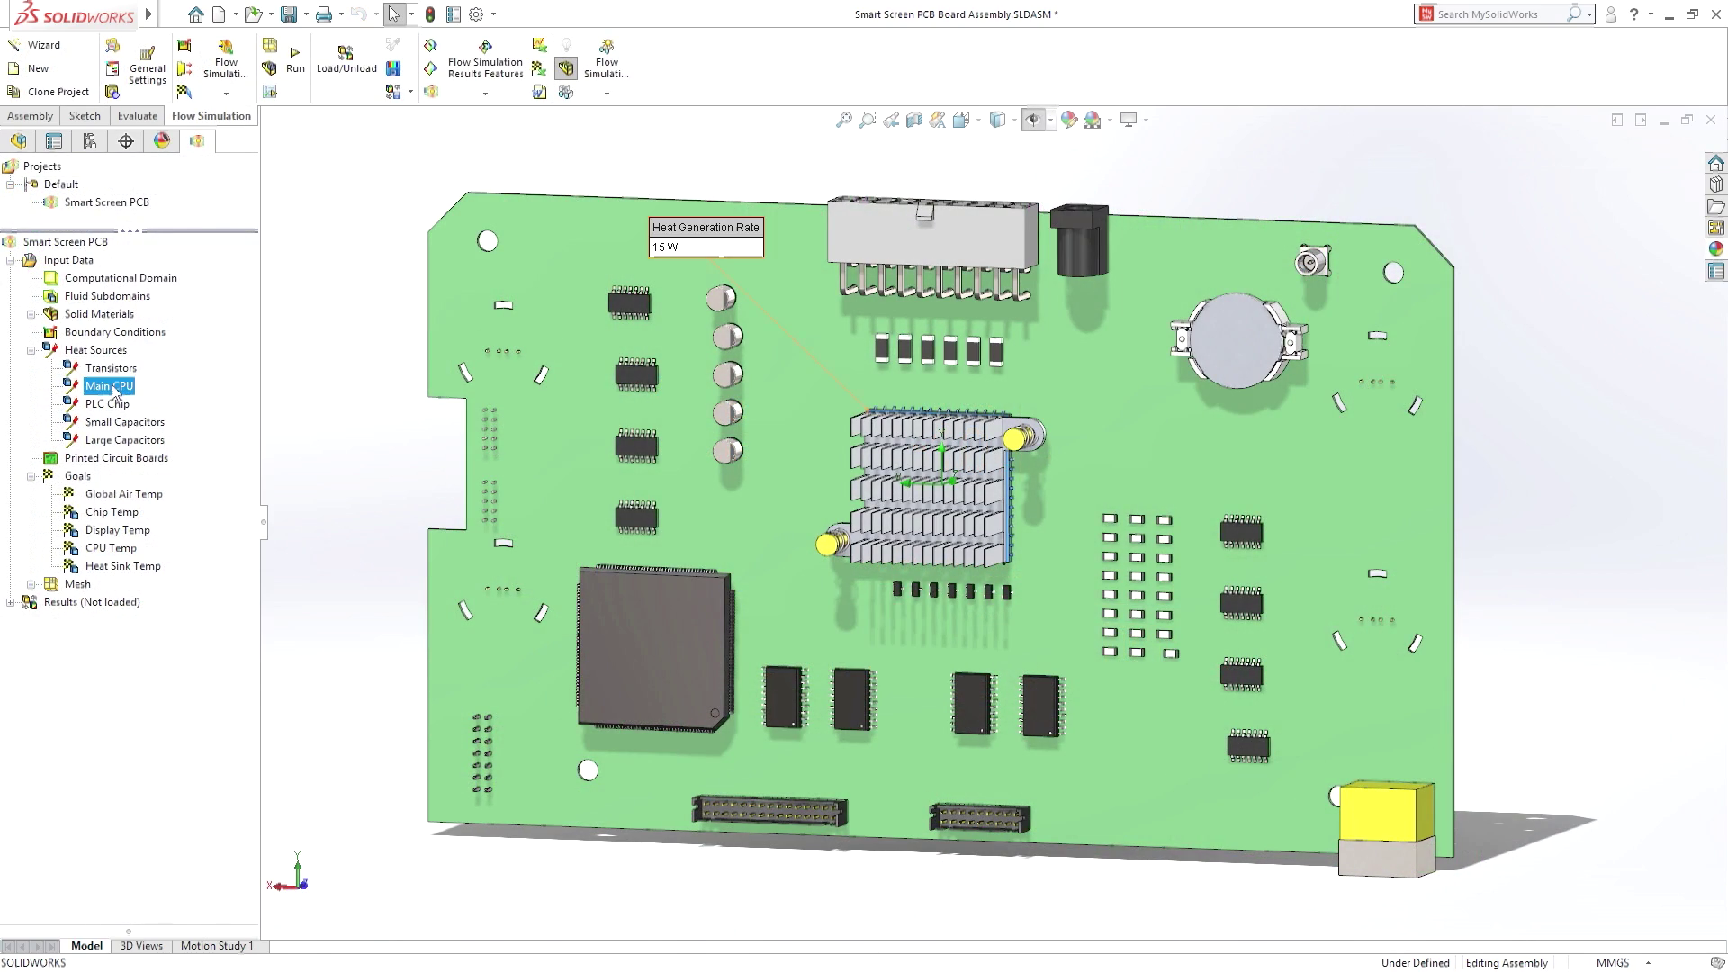
left_click(108, 403)
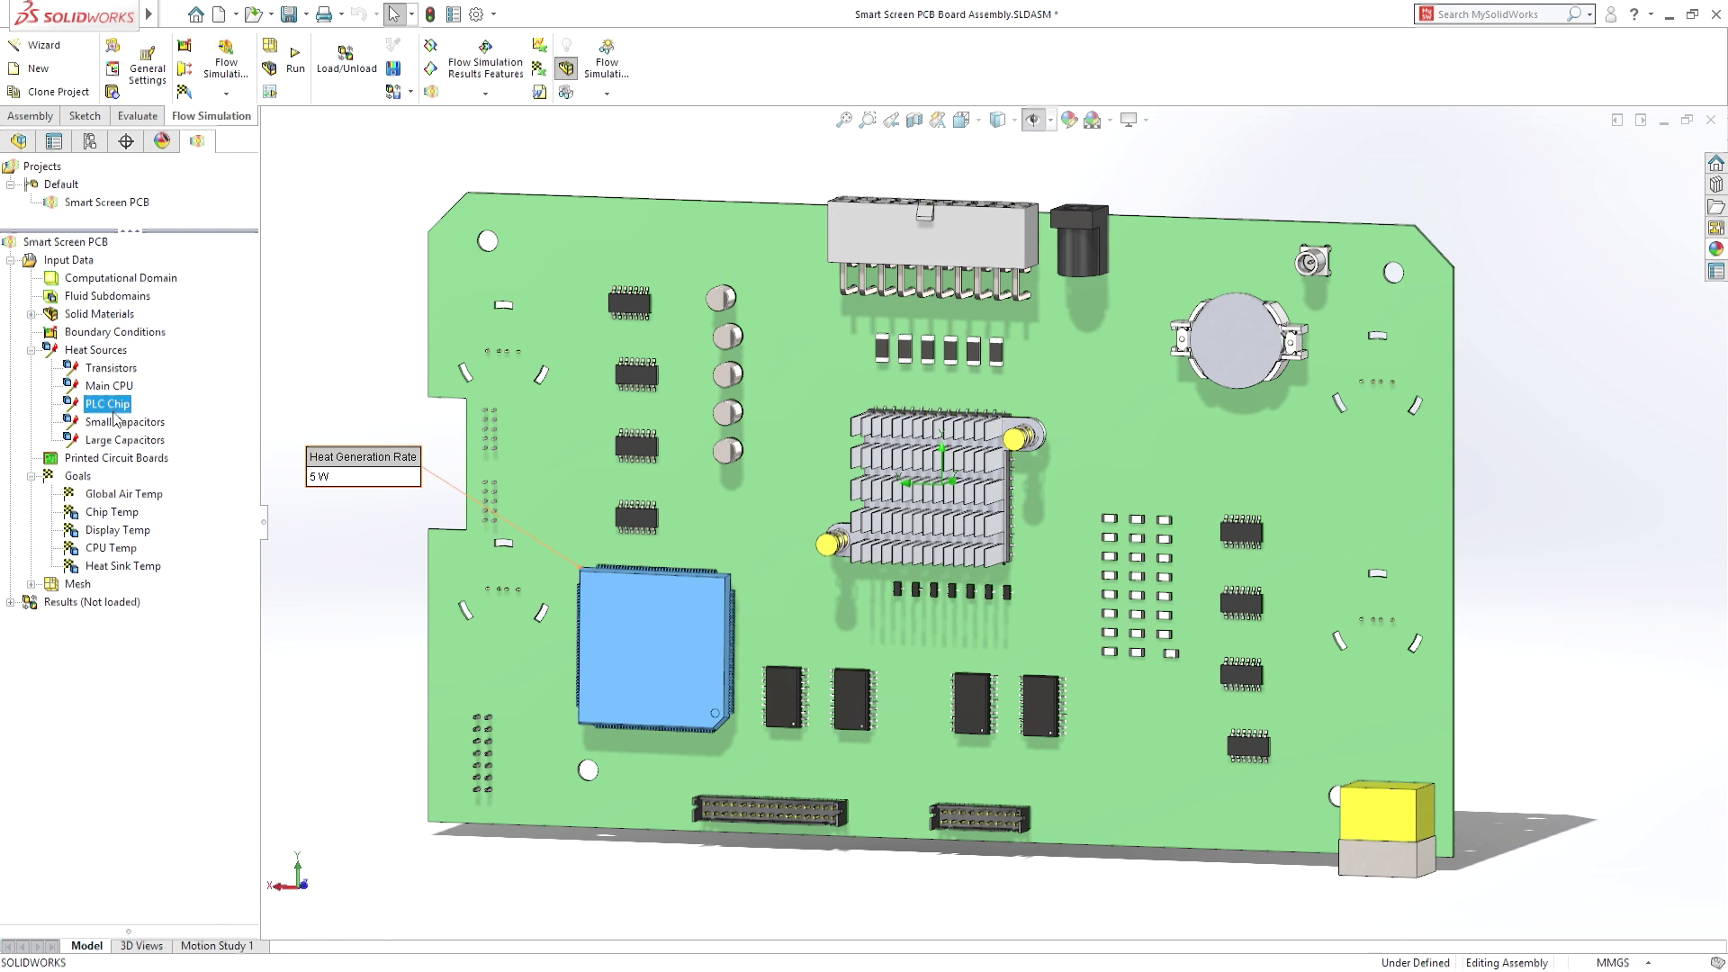
left_click(120, 422)
left_click(117, 441)
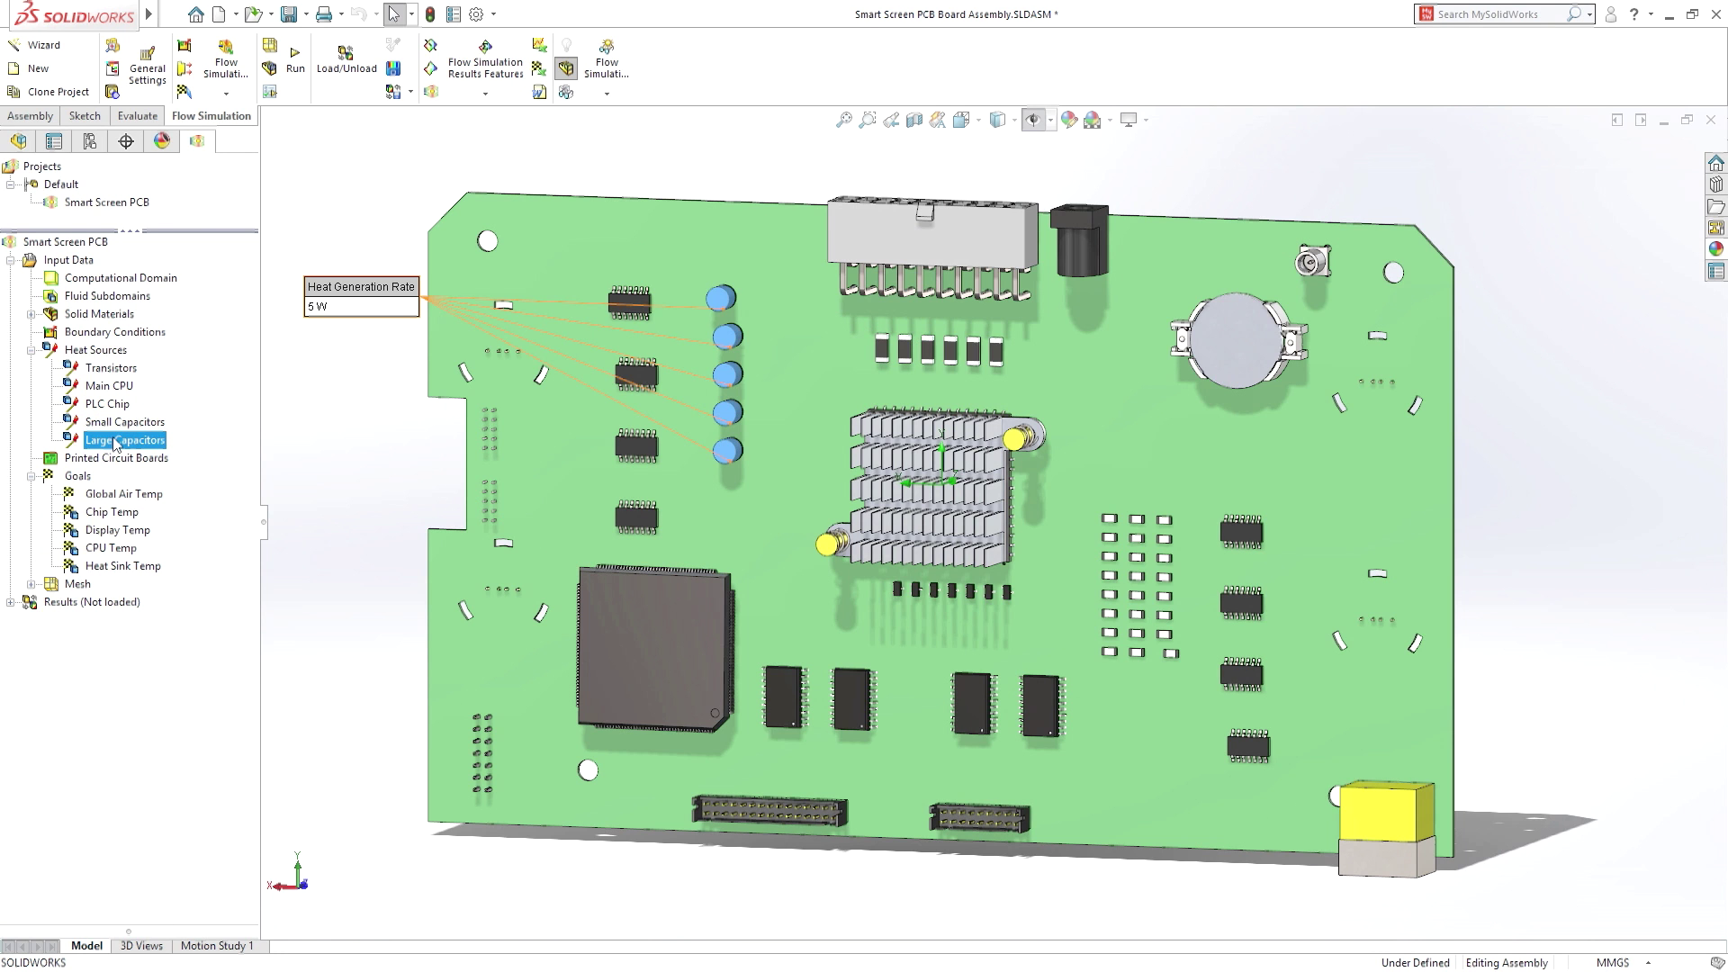
key("Escape")
right_click(116, 460)
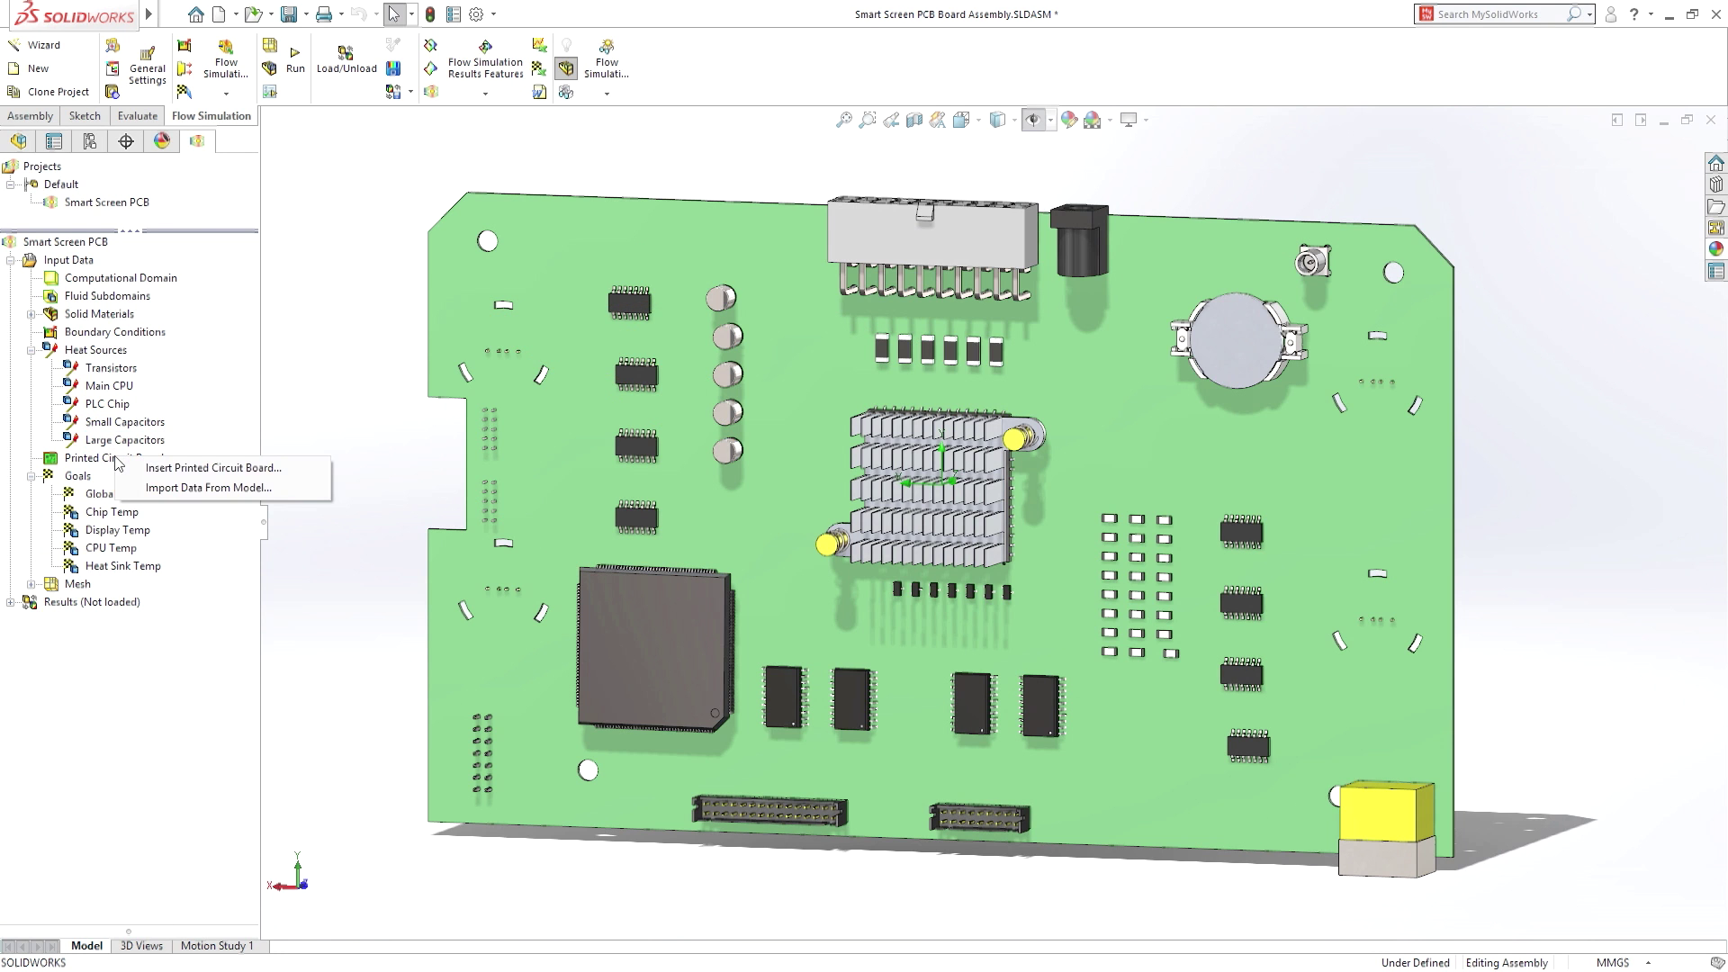